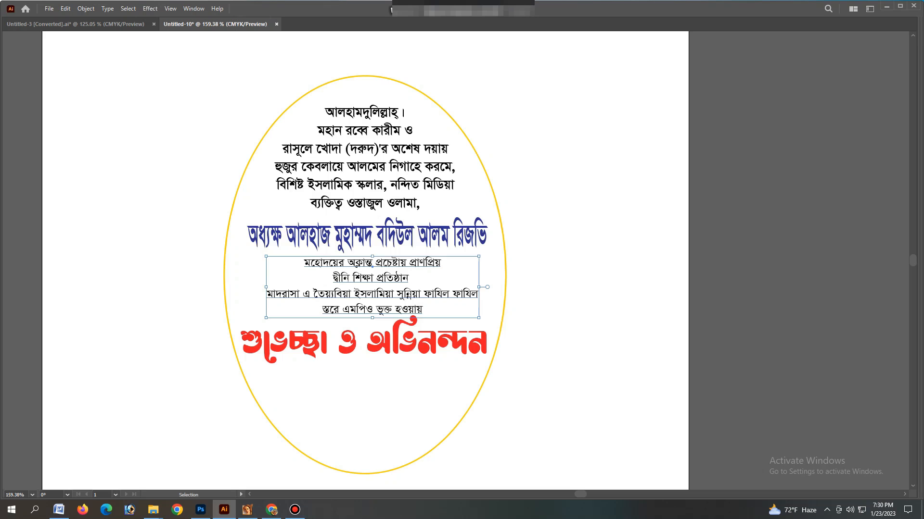
- Join "দ্বীনি শিক্ষা প্রতিষ্ঠান" onto the line above it and cut the last two lines out of the small text block
triple_click(374, 294)
click(333, 278)
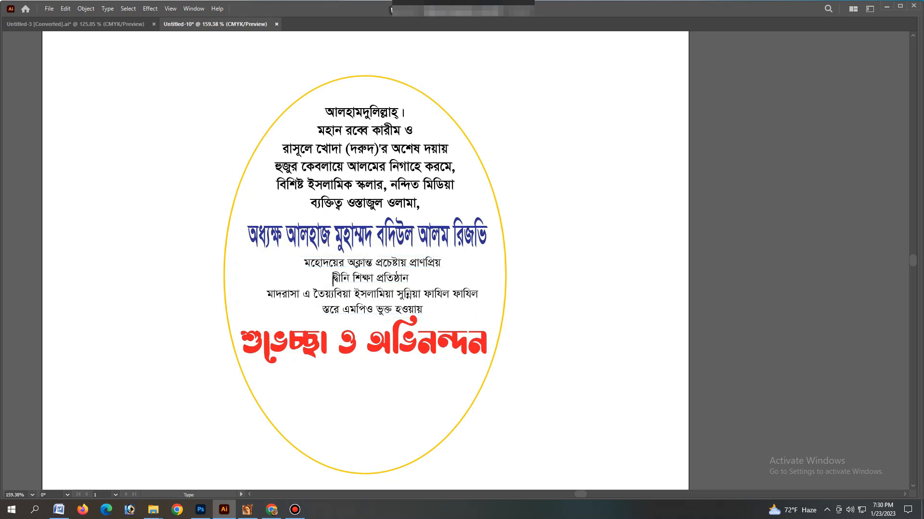
key(BackSpace)
triple_click(351, 279)
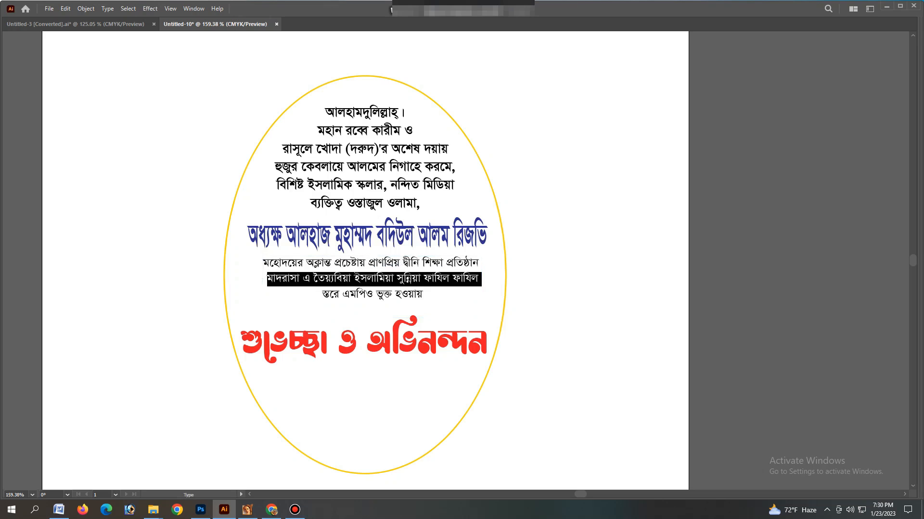
key(shift+Down)
key(shift+End)
key(BackSpace)
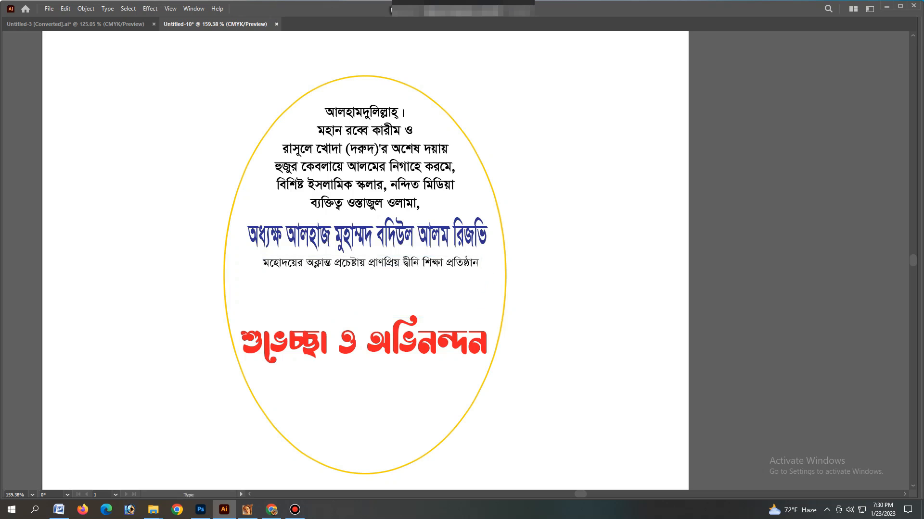
key(Escape)
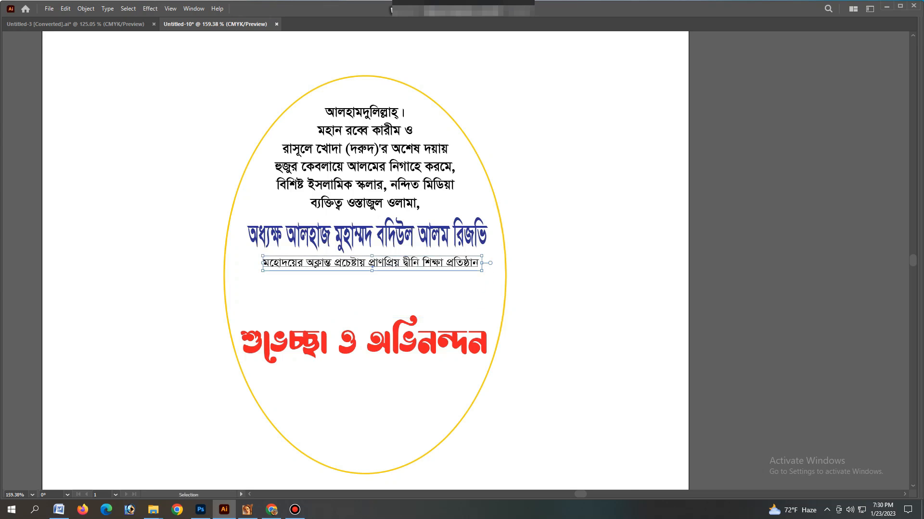
- Match the remaining small line's style to the black paragraph above with the Eyedropper and move the line slightly down
key(Tab)
key(i)
click(364, 185)
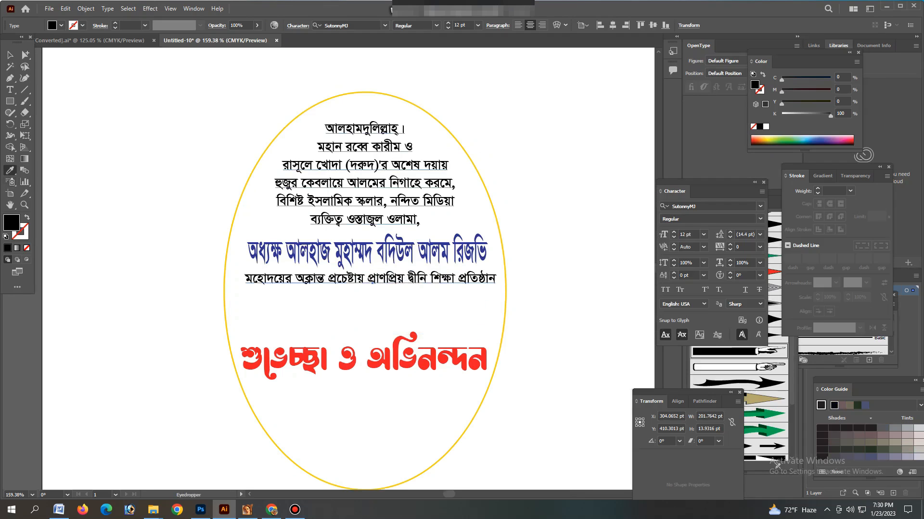
key(Tab)
key(Tab)
key(v)
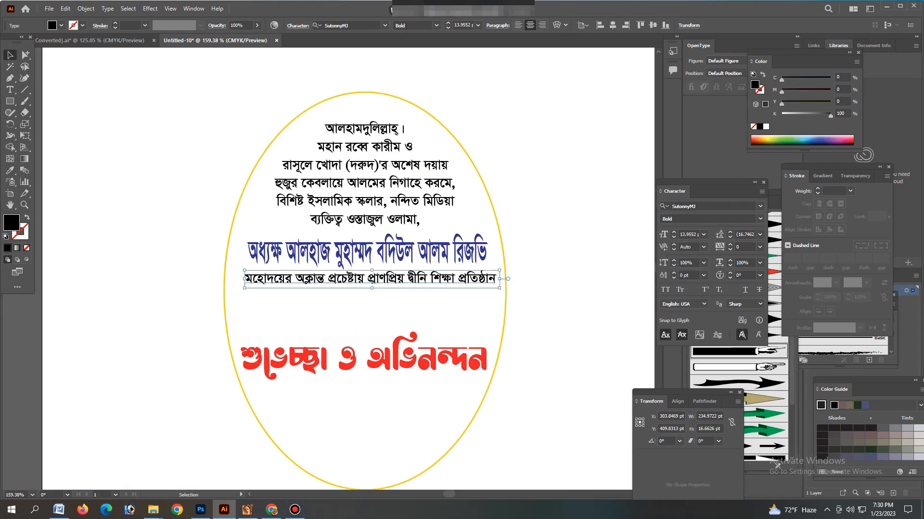
drag(368, 278, 435, 308)
- Paste the cut lines as a separate text object below and cut its first line, leaving only "স্তরে এমপিও ভুক্ত হওয়ায়"
click(539, 240)
key(ctrl+v)
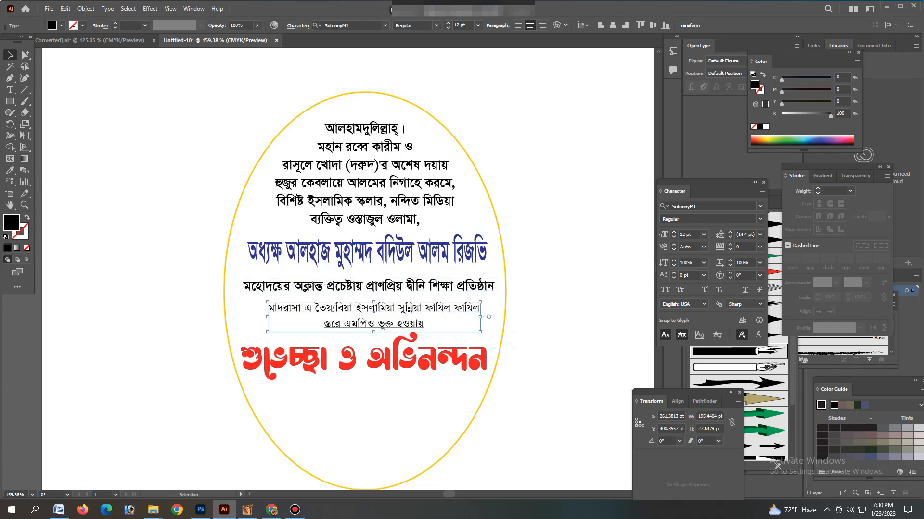
double_click(411, 310)
triple_click(412, 310)
key(ctrl+x)
key(Escape)
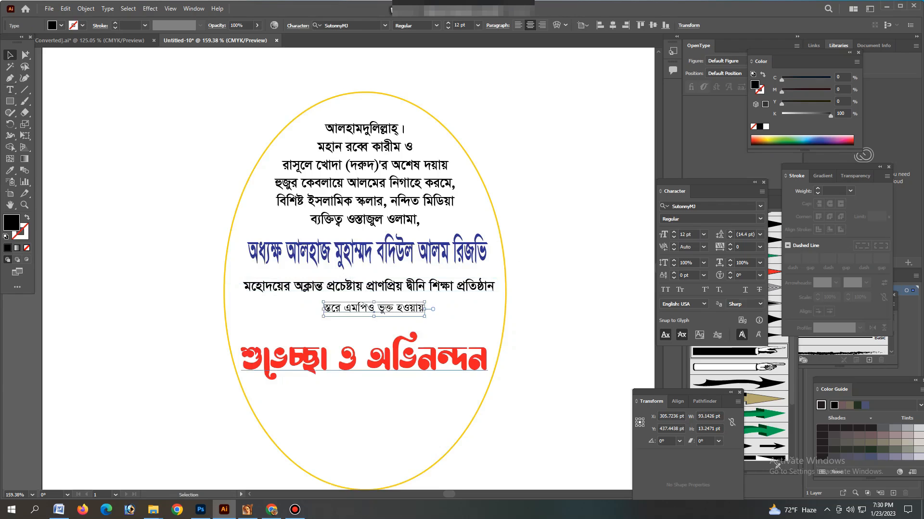
- Break the red heading "শুভেচ্ছা ও অভিনন্দন" into two lines after "ও"
click(411, 358)
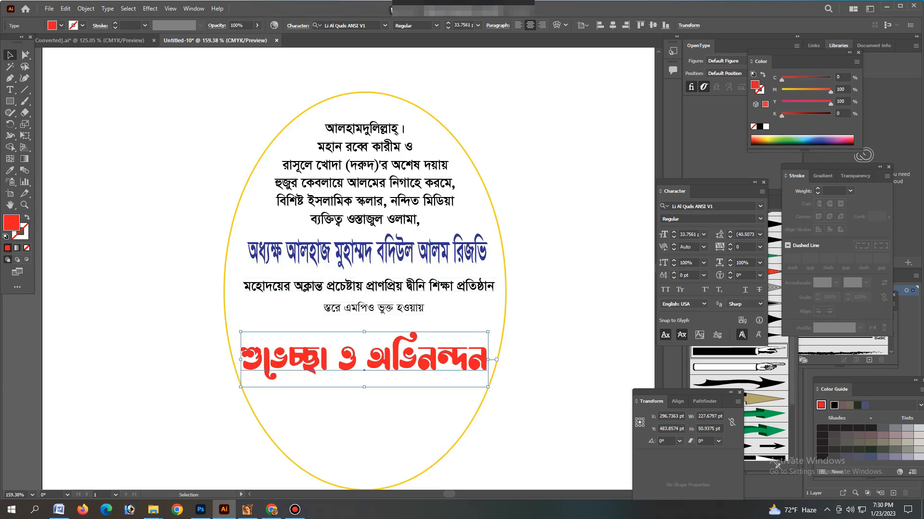
double_click(361, 358)
click(362, 358)
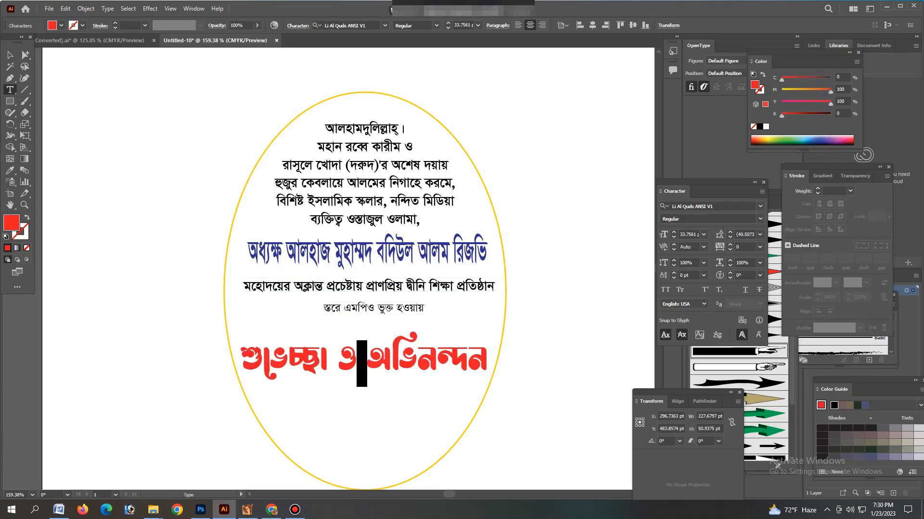
key(Return)
key(Escape)
- Paste the cut line "মাদরাসা এ তৈয়্যবিয়া ইসলামিয়া সুন্নিয়া ফাযিল ফাযিল" as its own text object just above the red heading
click(380, 330)
key(ctrl+v)
drag(360, 262, 399, 330)
double_click(399, 330)
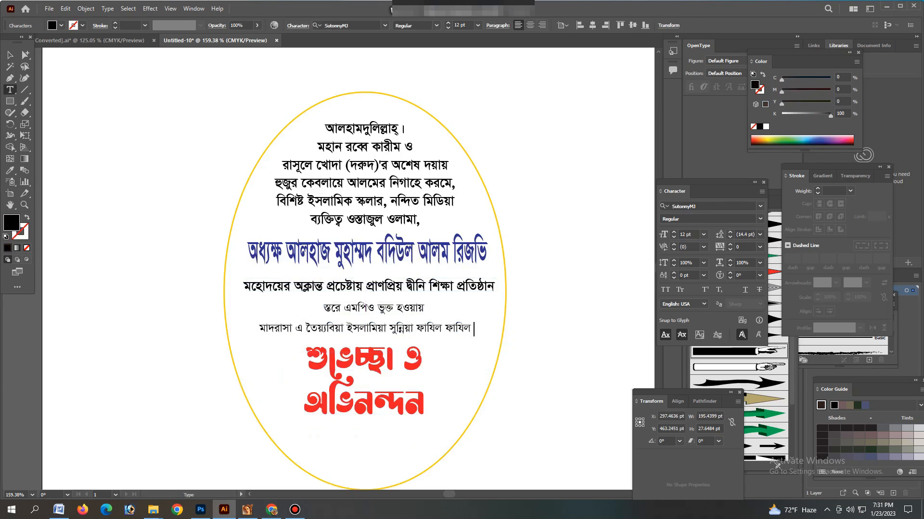
key(Escape)
- Stretch the মাদরাসা line to nearly the oval's width at about 32.6 pt, make it Bold and fill it purple (C 43, M 100)
drag(482, 339, 493, 350)
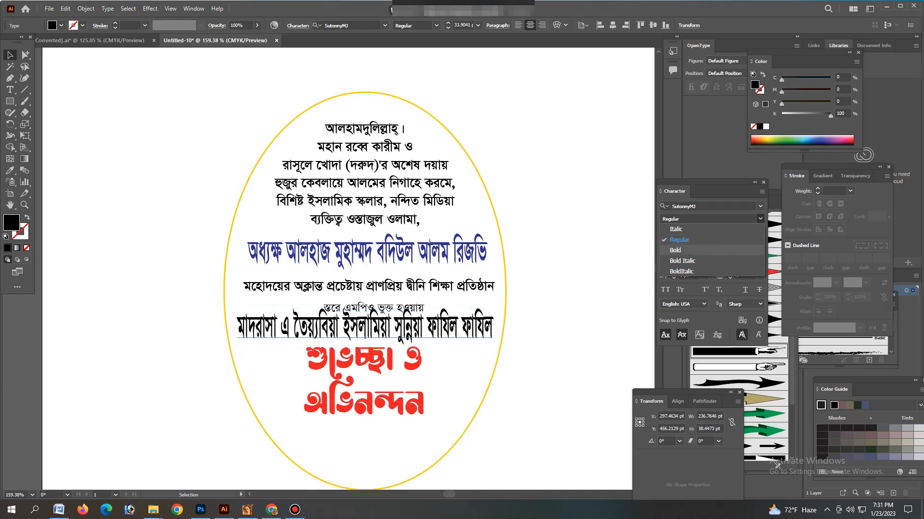
click(365, 376)
drag(365, 376, 388, 383)
drag(416, 329, 416, 337)
drag(415, 328, 428, 308)
drag(506, 291, 501, 292)
drag(781, 92, 803, 79)
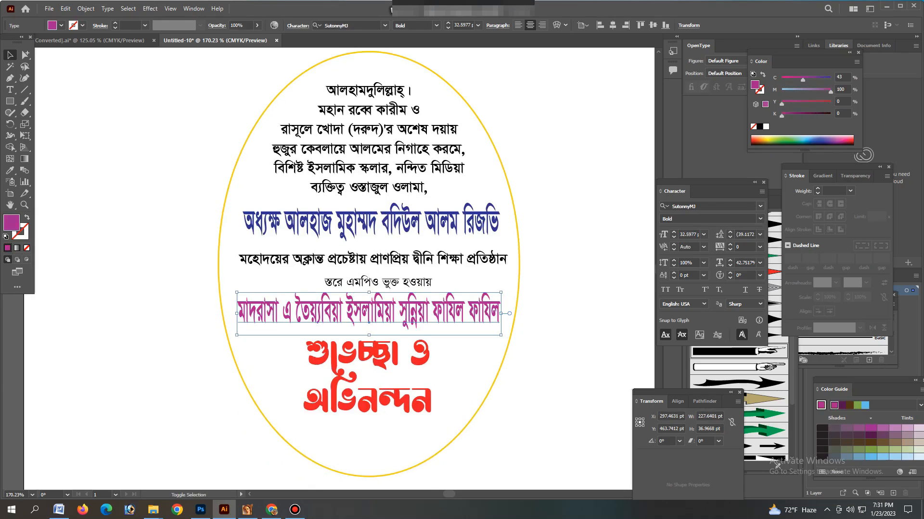
- Center all the text objects and the oval horizontally on one another
key(ctrl+shift+a)
key(ctrl+a)
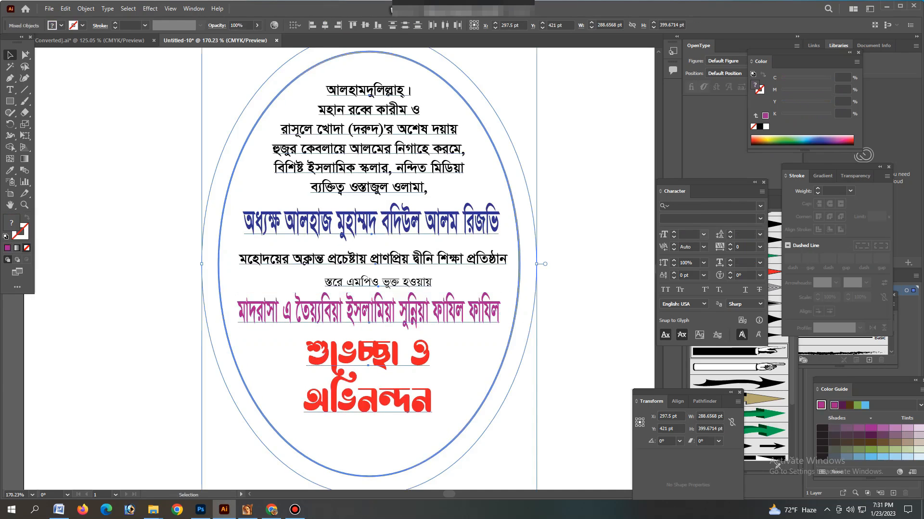
click(677, 401)
click(658, 428)
key(ctrl+shift+a)
- Increase the red heading's line spacing, and move the heading and the purple line slightly down
click(373, 401)
key(alt+Down)
key(alt+Down)
drag(370, 366, 371, 375)
drag(425, 312, 426, 318)
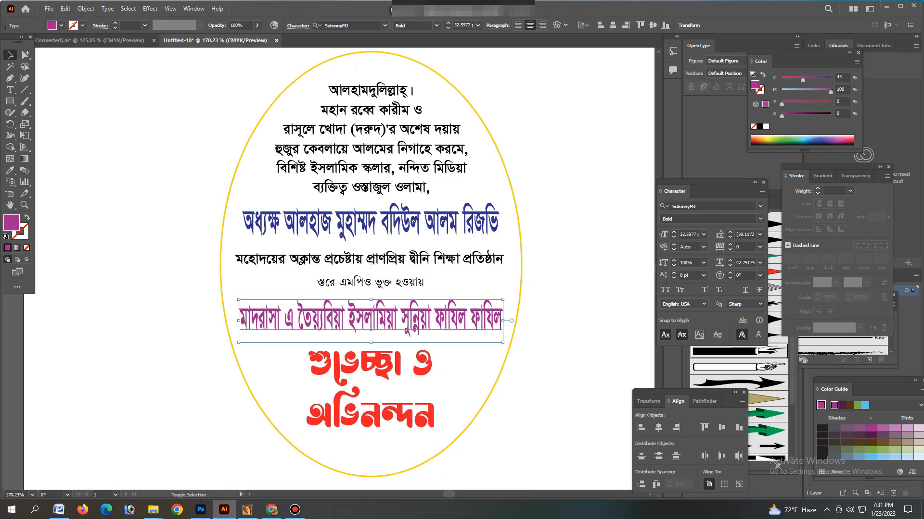
- Enlarge the line "স্তরে এমপিও ভুক্ত হওয়ায়" to about 22.3 pt and make it Bold
click(416, 283)
mouse_move(425, 275)
mouse_down()
mouse_move(472, 270)
mouse_move(441, 285)
mouse_up()
click(760, 219)
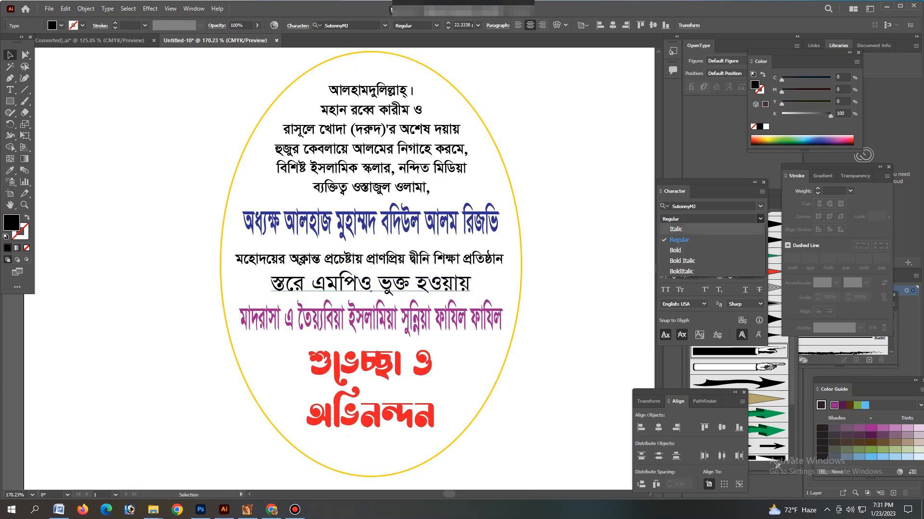
click(711, 251)
- Fill the line "স্তরে এমপিও ভুক্ত হওয়ায়" with green: C 100, M 23, Y 100, K 0
click(765, 127)
click(830, 89)
click(830, 78)
click(790, 90)
click(830, 102)
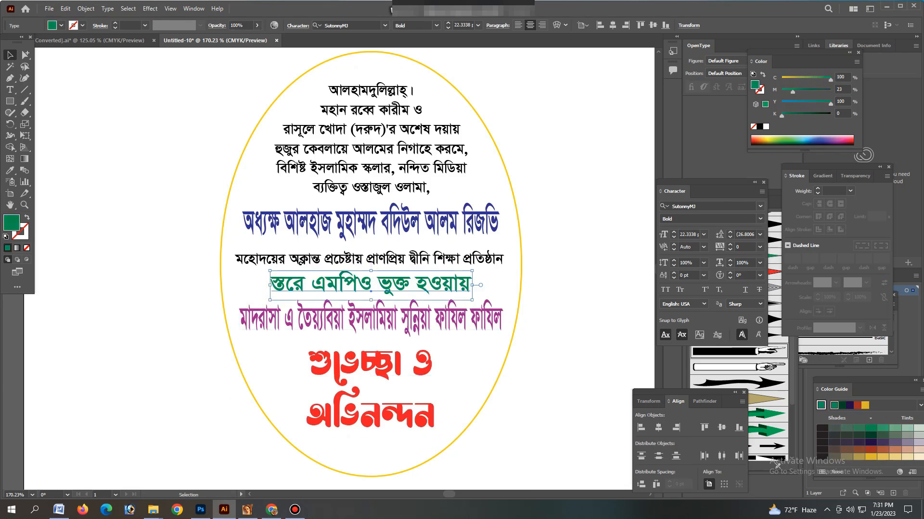
key(Tab)
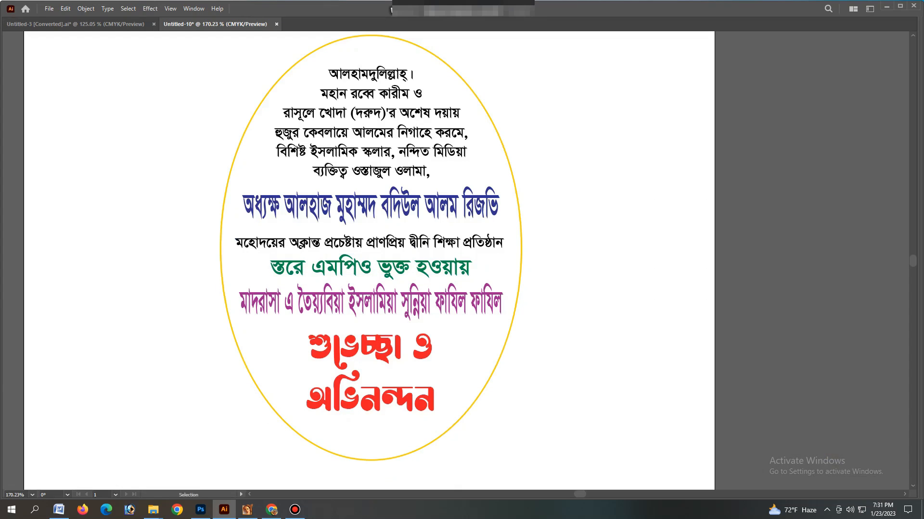
key(ctrl+a)
key(Tab)
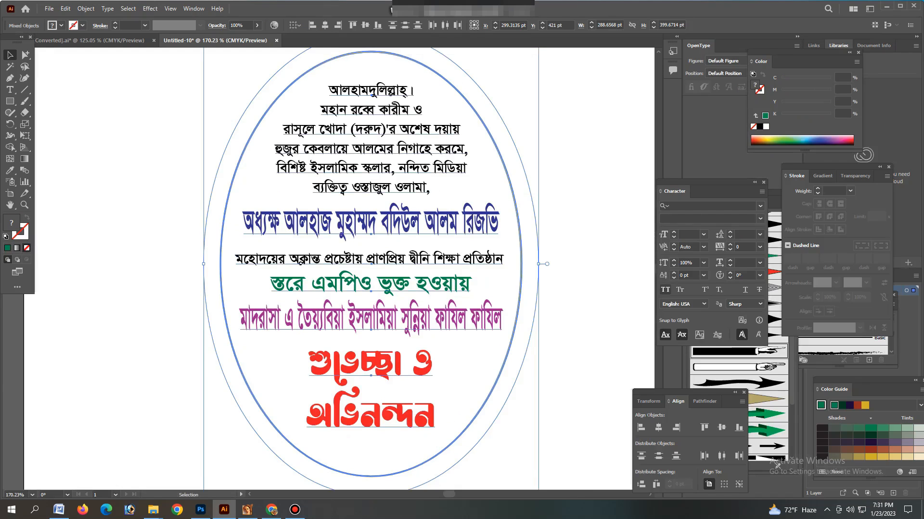
key(Tab)
click(568, 399)
- Enlarge the two-line red heading to about 37.1 pt and center it below the purple line
click(417, 397)
drag(435, 378, 442, 379)
drag(402, 401, 391, 402)
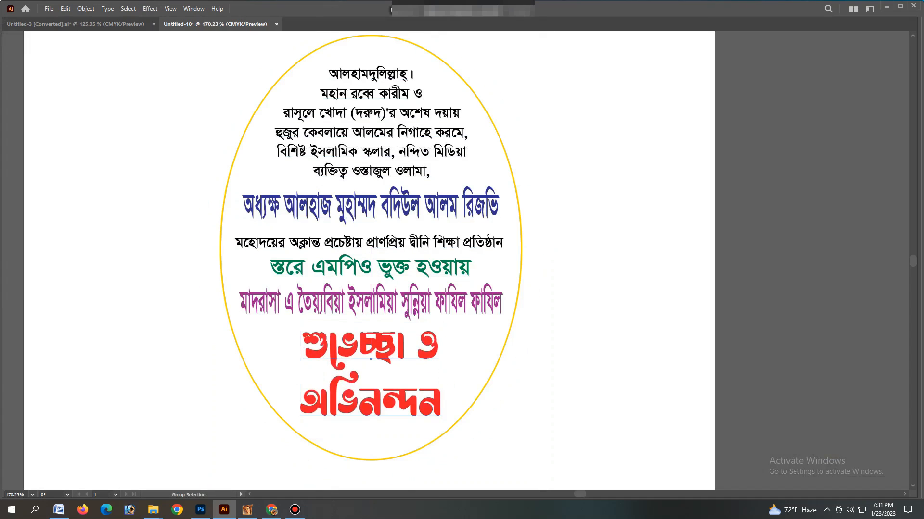
- Give the heading a cyan fill and 2 pt cyan stroke (C 70), and paste its red copy in front
key(Tab)
click(781, 102)
click(781, 90)
click(815, 78)
drag(754, 85, 760, 91)
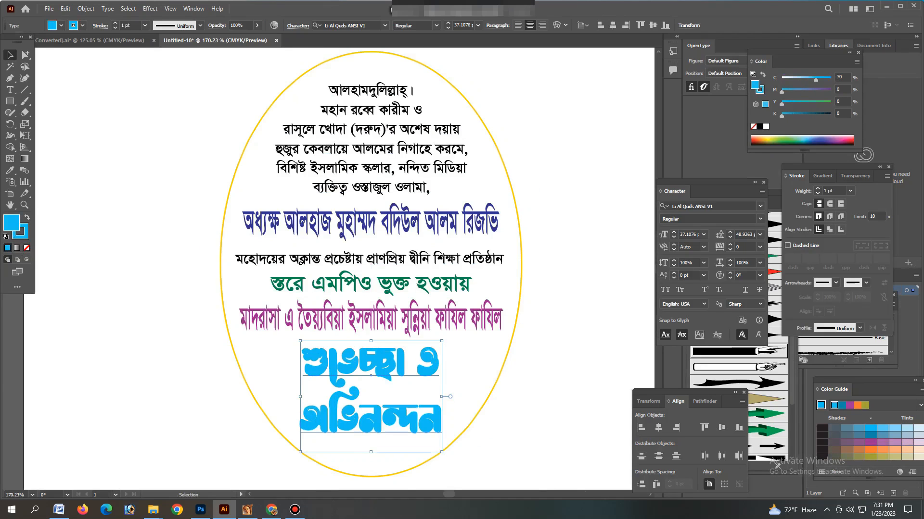
click(817, 188)
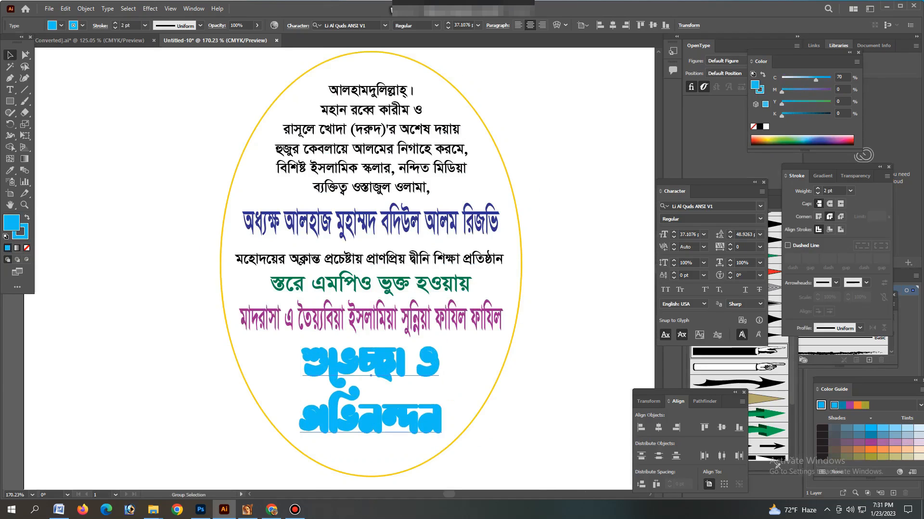
key(ctrl+f)
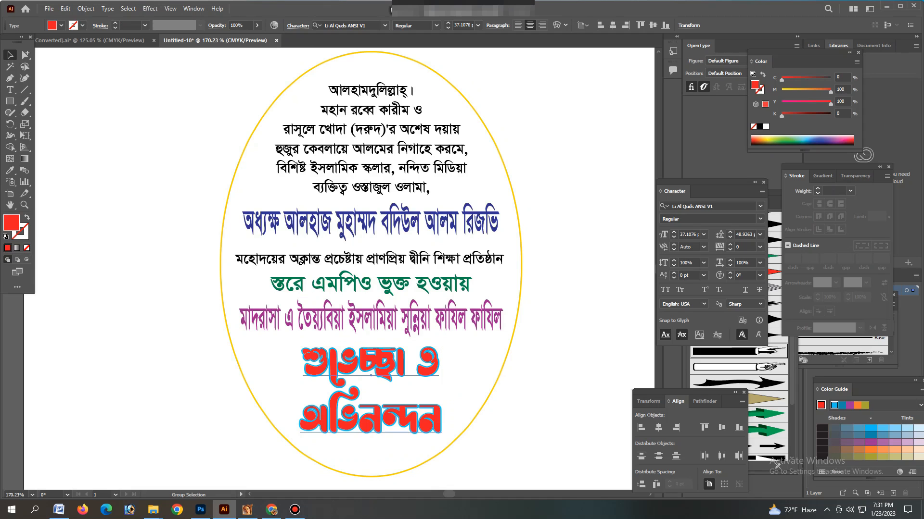
- Give a copy of the heading a white fill and a 4 pt white stroke, and send it behind the red copy
click(768, 139)
click(767, 137)
drag(755, 85, 760, 90)
click(817, 188)
key(ctrl+[)
- Shift the red heading and its white outline copy together slightly up and to the left of the cyan copy
click(370, 418)
key(ctrl+3)
click(370, 418)
key(ctrl+3)
key(ctrl+alt+3)
drag(425, 367, 423, 364)
- Lock the red heading, its white outline copy and the purple মাদরাসা line
click(424, 364)
key(ctrl+2)
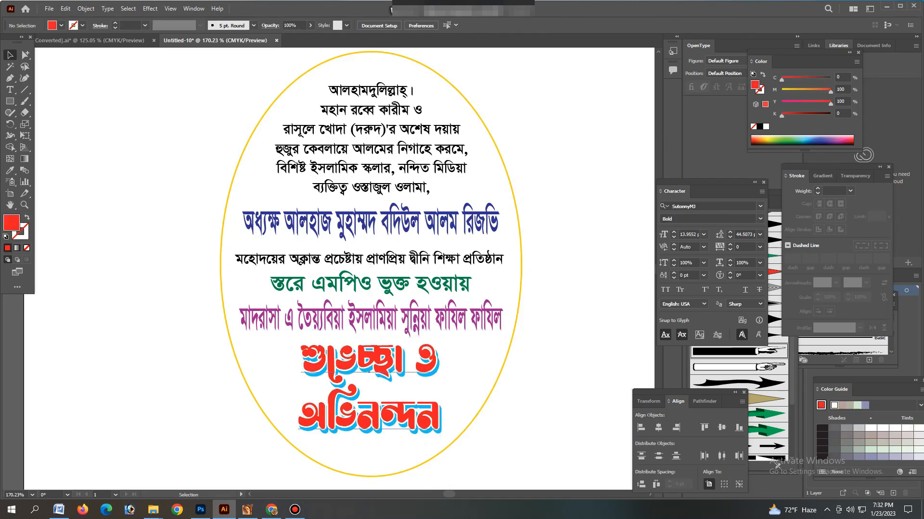
click(423, 365)
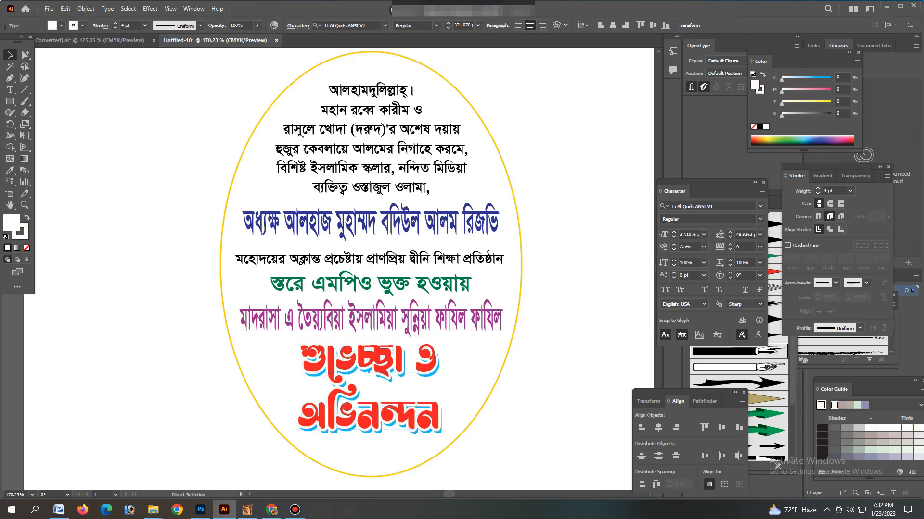
key(ctrl+2)
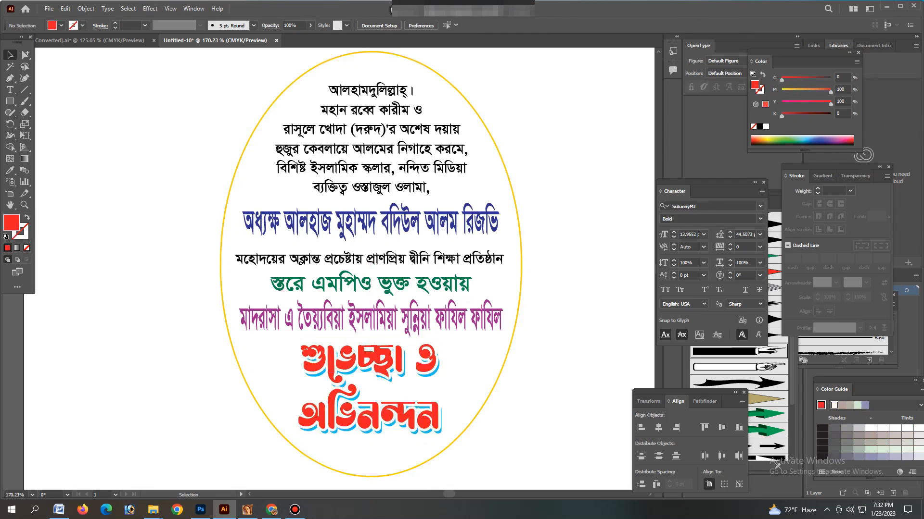
click(415, 321)
key(ctrl+2)
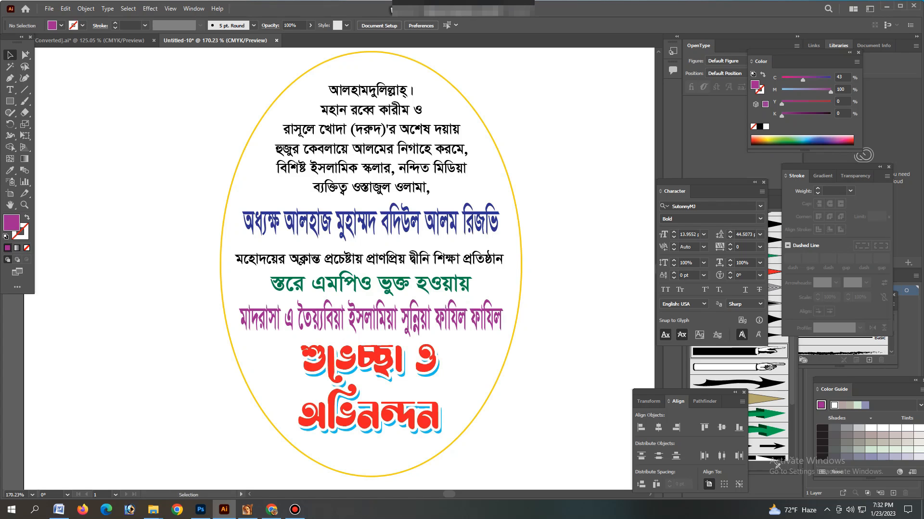
- Switch to Chrome, load google.com in a new tab and close the Bijoy Unicode Converter tab
click(271, 510)
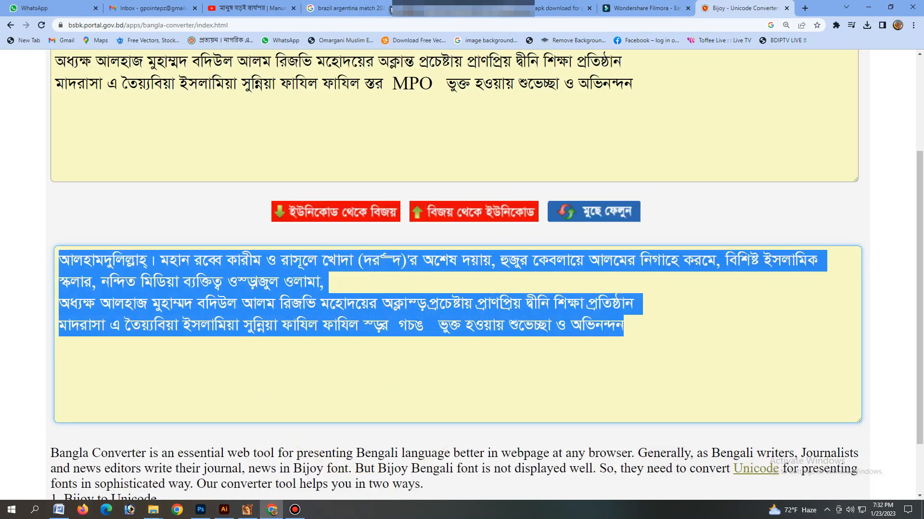
key(ctrl+t)
text(google.com)
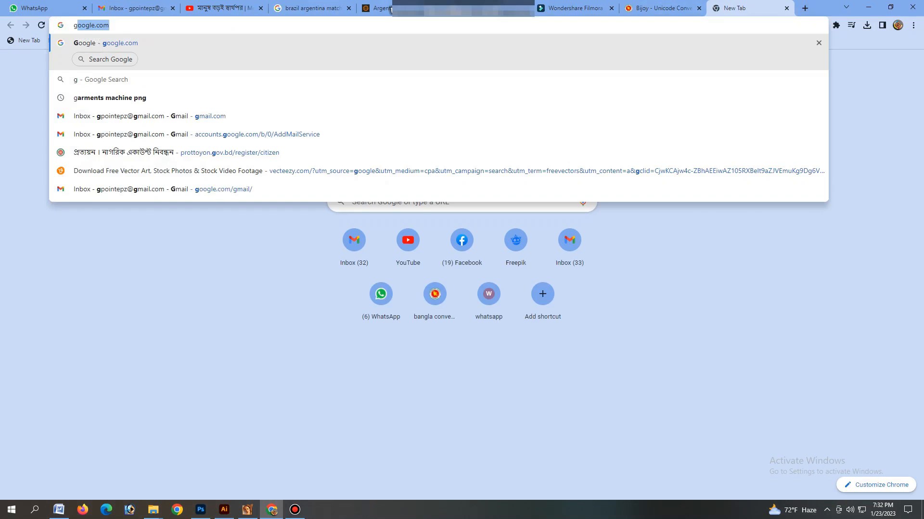
key(Return)
click(665, 8)
click(740, 8)
click(699, 8)
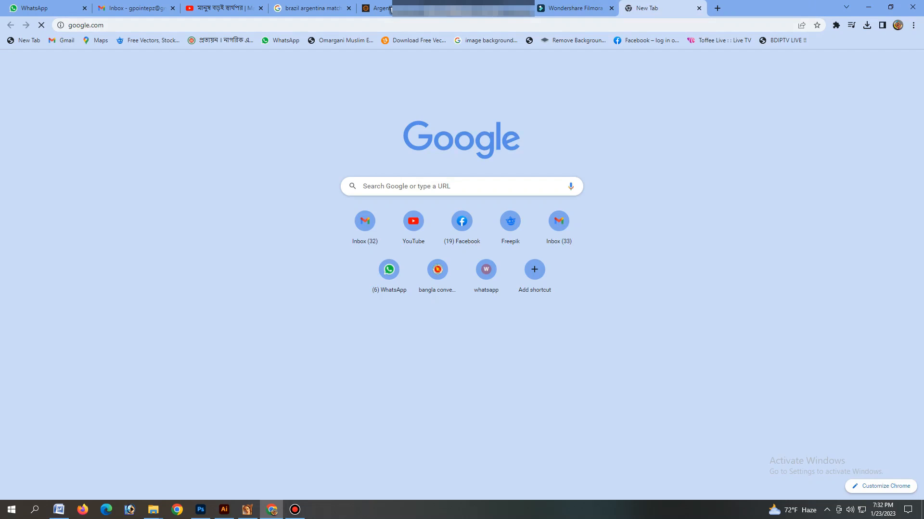
key(ctrl+l)
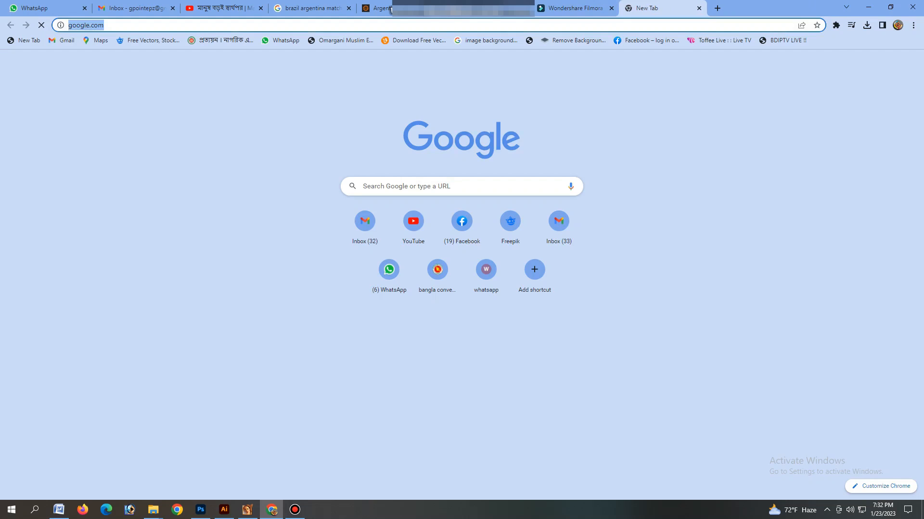
text(g)
key(Return)
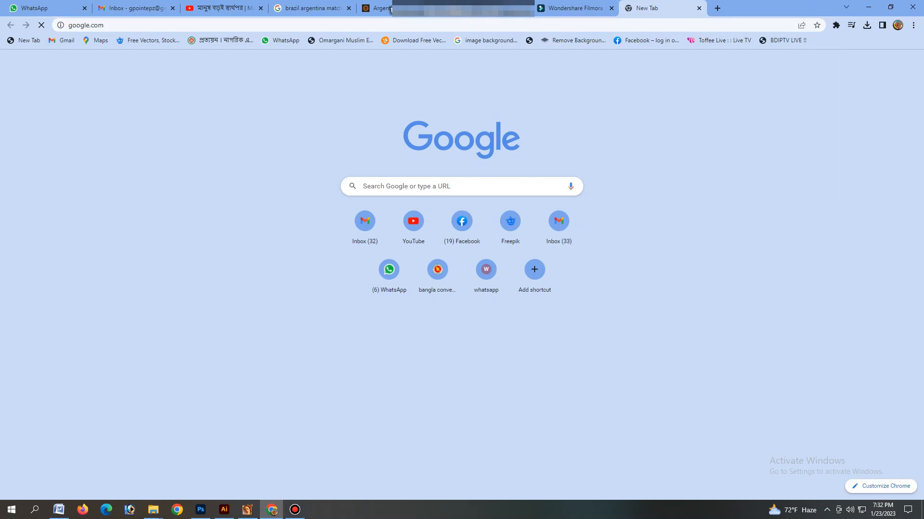
- Search Google Images for "floral background" in a new tab
key(ctrl+t)
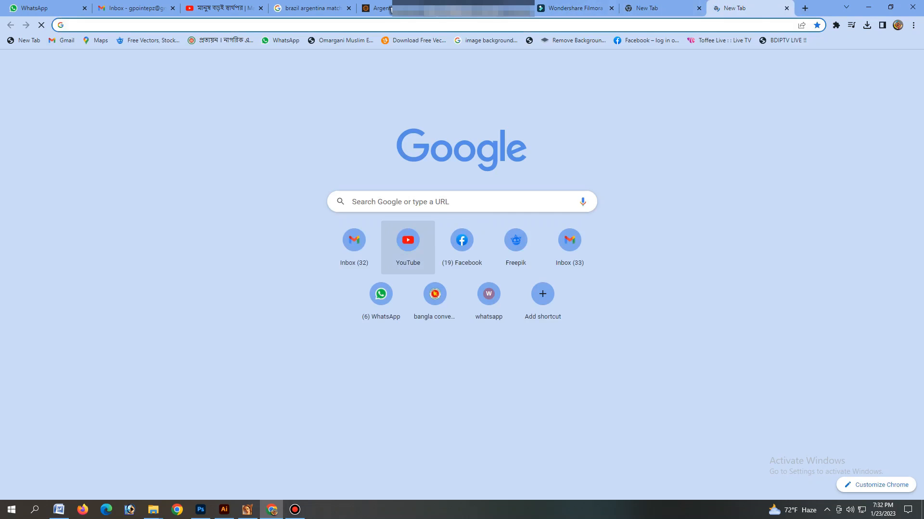
click(372, 203)
text(flora)
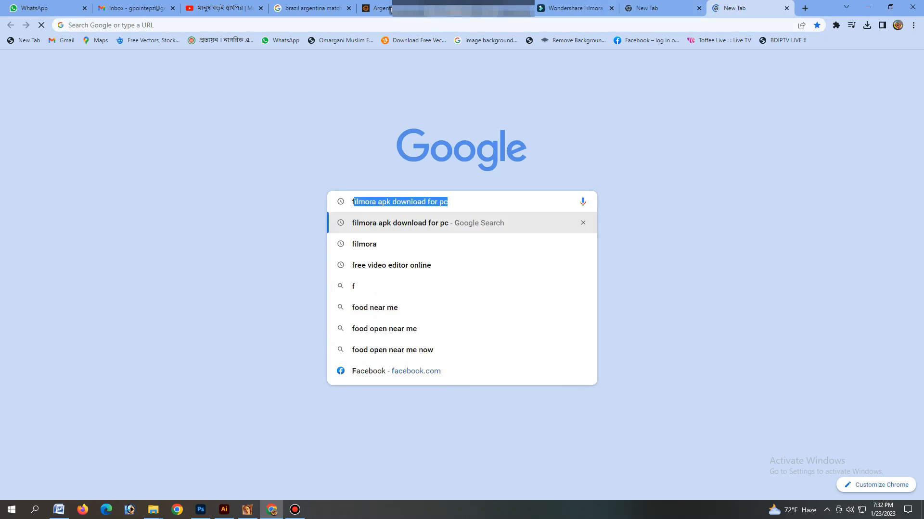
text(l backg)
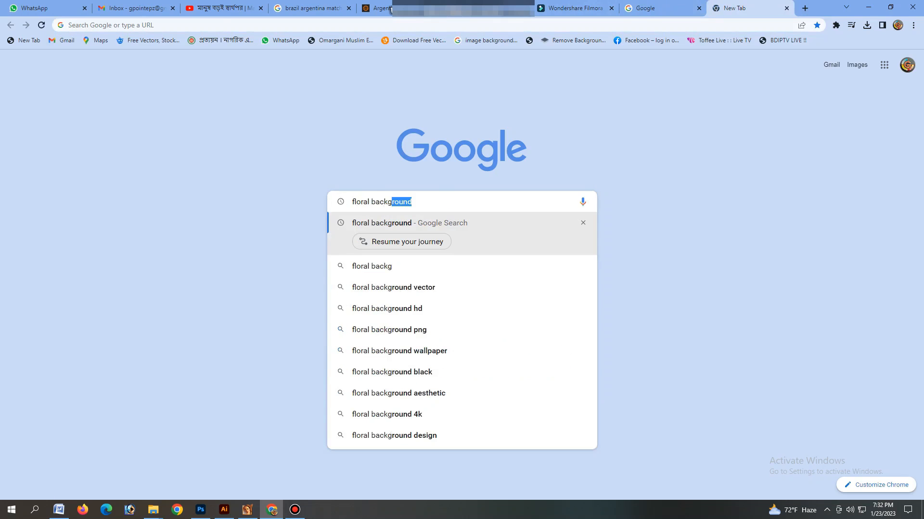
key(Return)
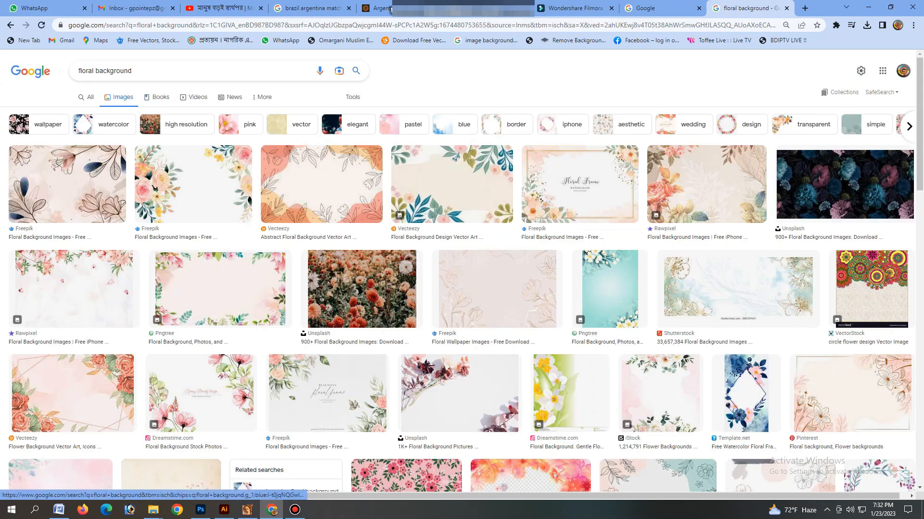
- Browse the floral background results and open the preview of the Colorful Summer Floral Background image
scroll(459, 250, down, 3)
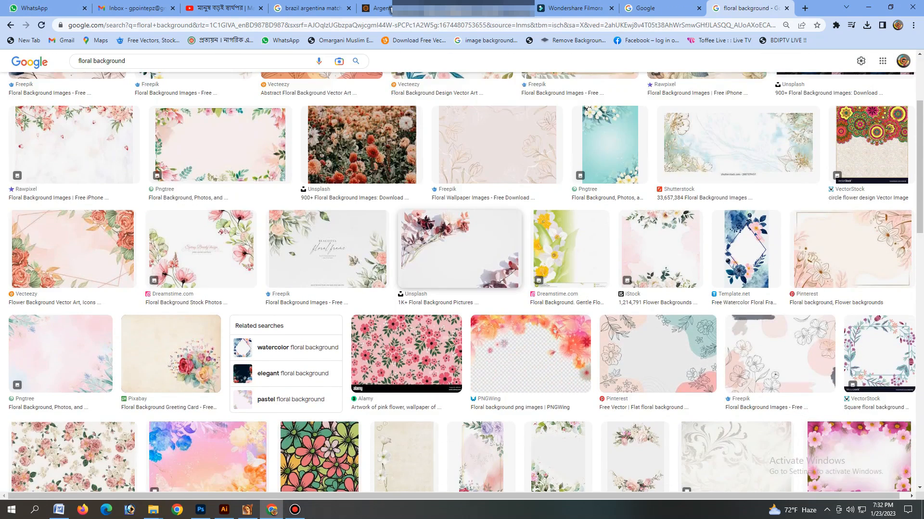
scroll(481, 216, down, 6)
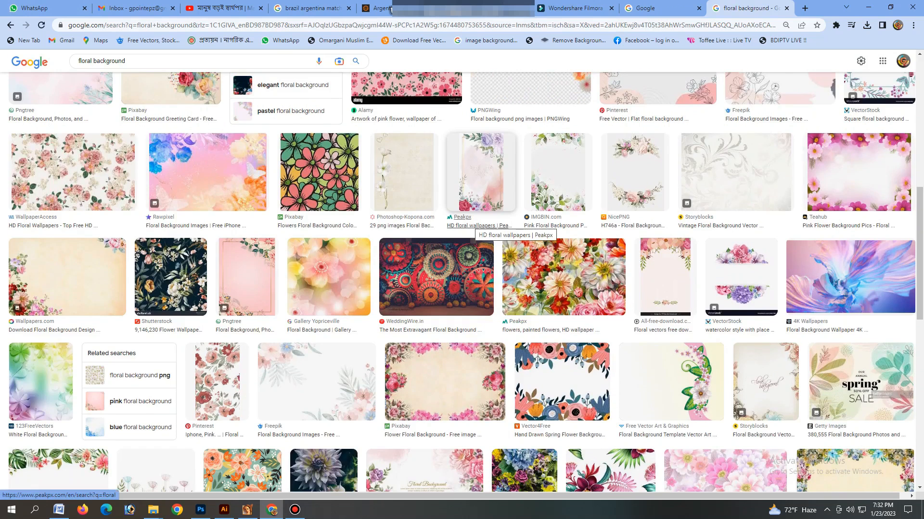
scroll(461, 226, down, 3)
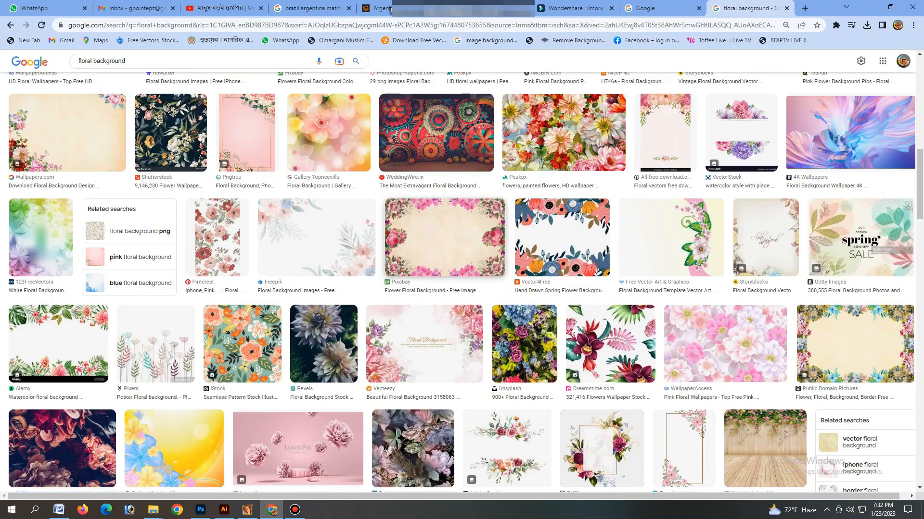
scroll(461, 283, down, 6)
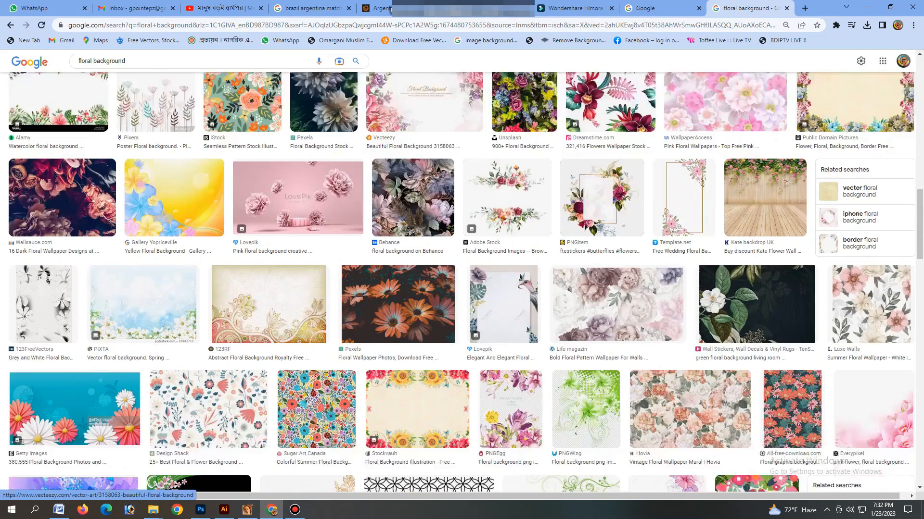
scroll(337, 274, down, 2)
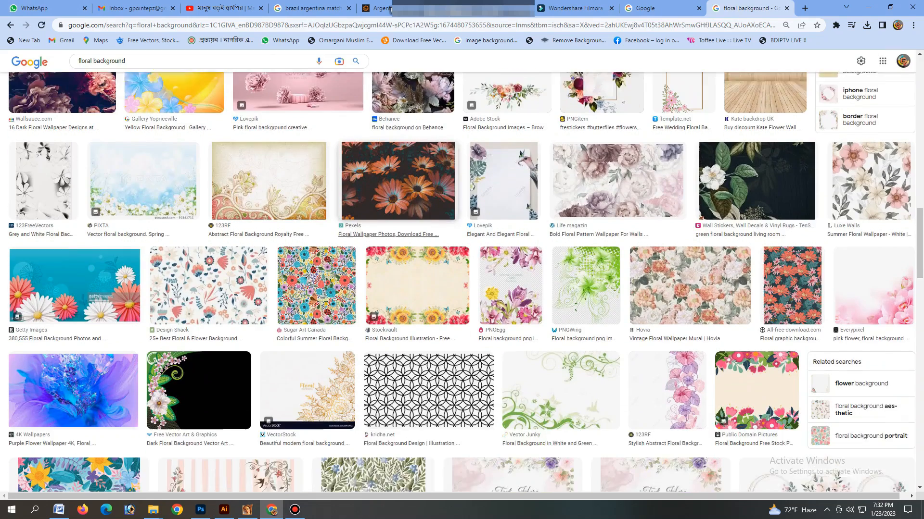
scroll(316, 275, down, 4)
scroll(316, 276, up, 3)
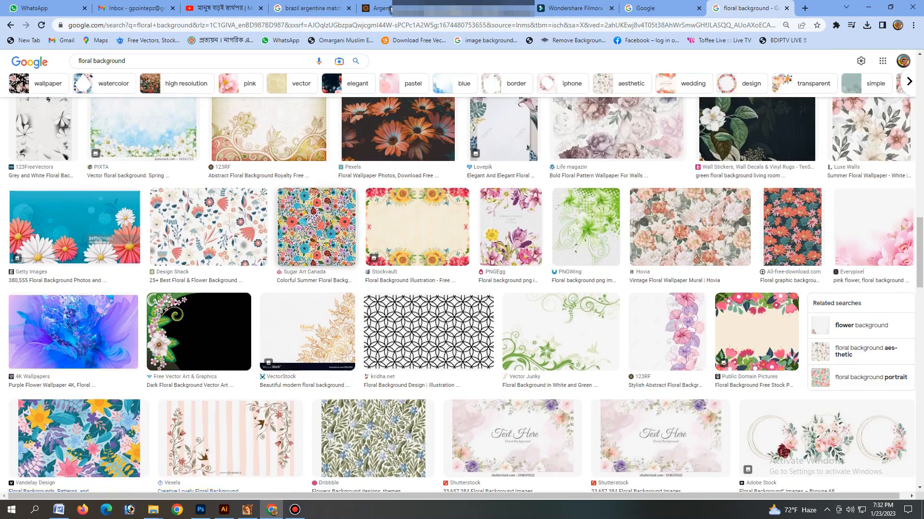
click(316, 269)
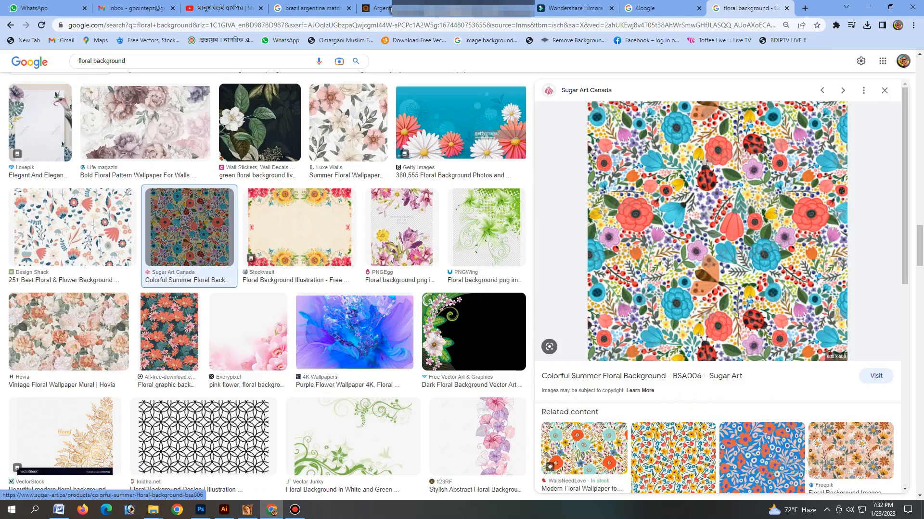
- Open the preview of the related Modern Floral Wallpaper for Walls image from WallsNeedLove
scroll(717, 231, down, 4)
scroll(717, 289, down, 4)
scroll(717, 289, up, 5)
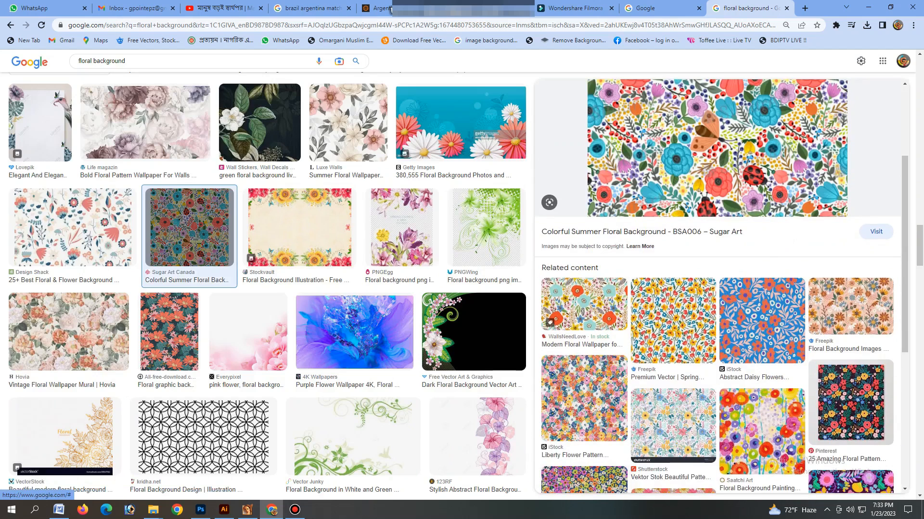
click(583, 308)
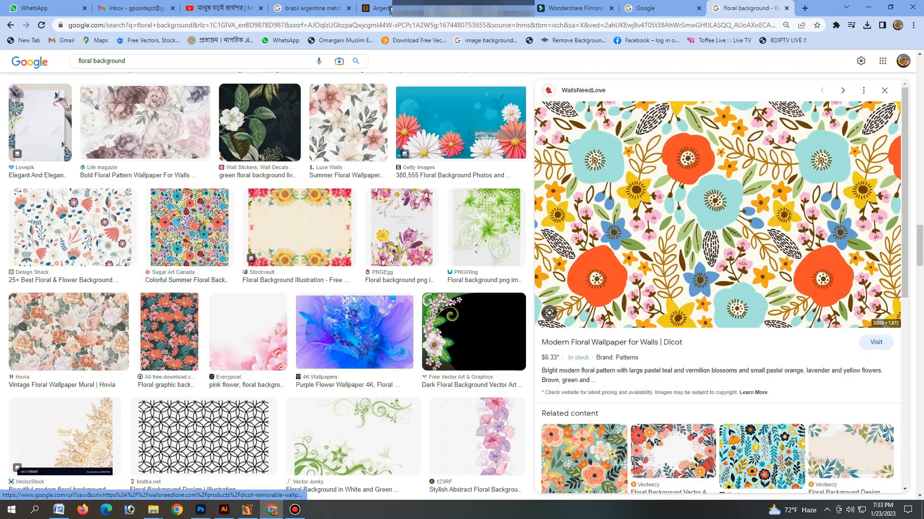
- Open the Modern Floral Wallpaper image full size in its own tab and save it to the computer
right_click(709, 213)
click(765, 304)
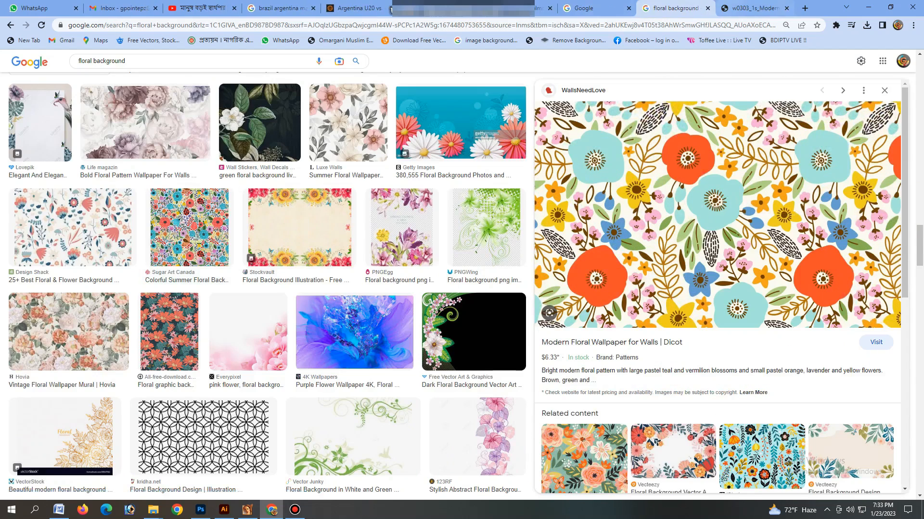
click(754, 8)
right_click(571, 242)
click(602, 262)
key(Return)
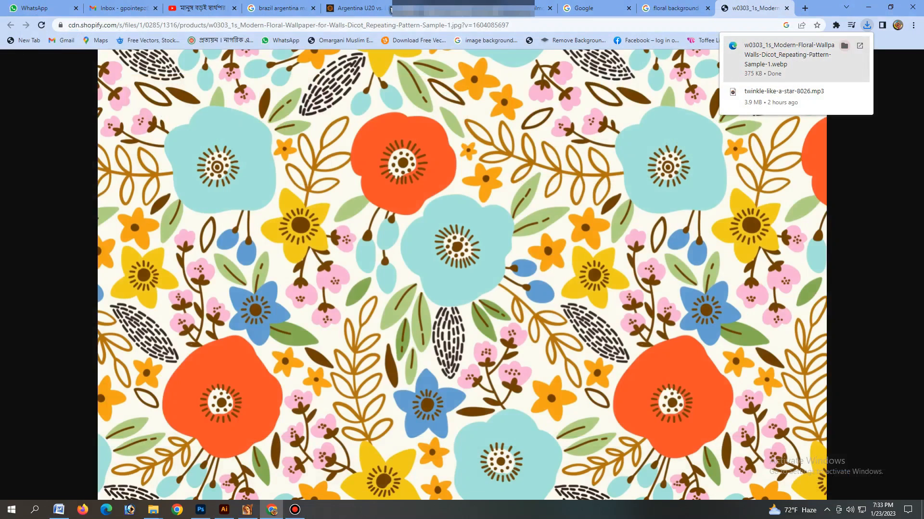
click(677, 8)
right_click(661, 170)
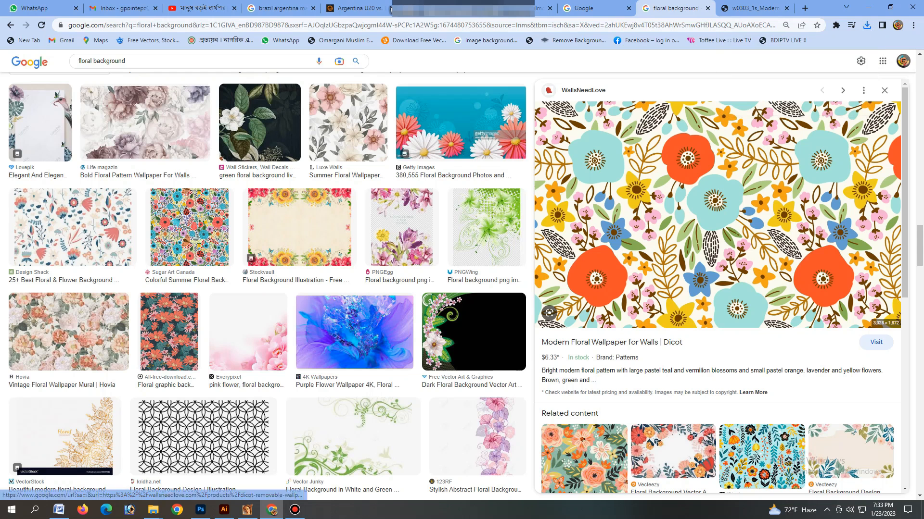
click(695, 261)
click(640, 9)
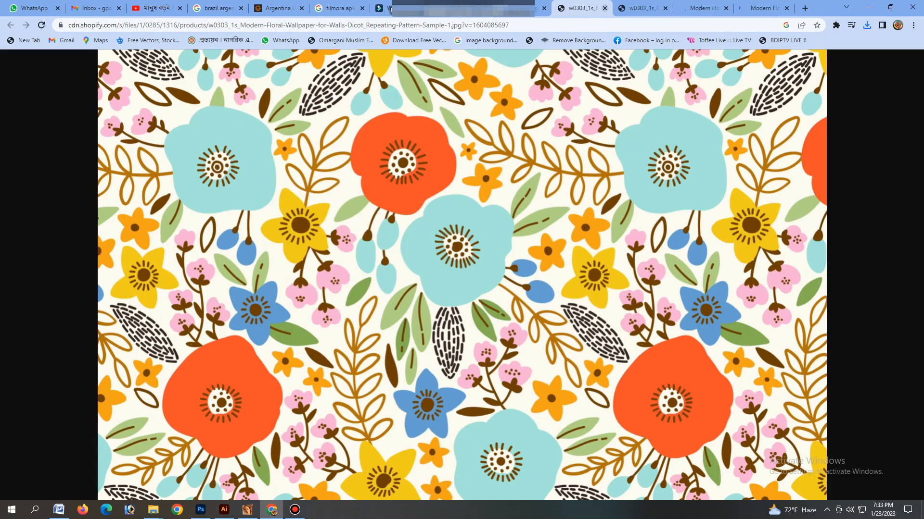
click(518, 8)
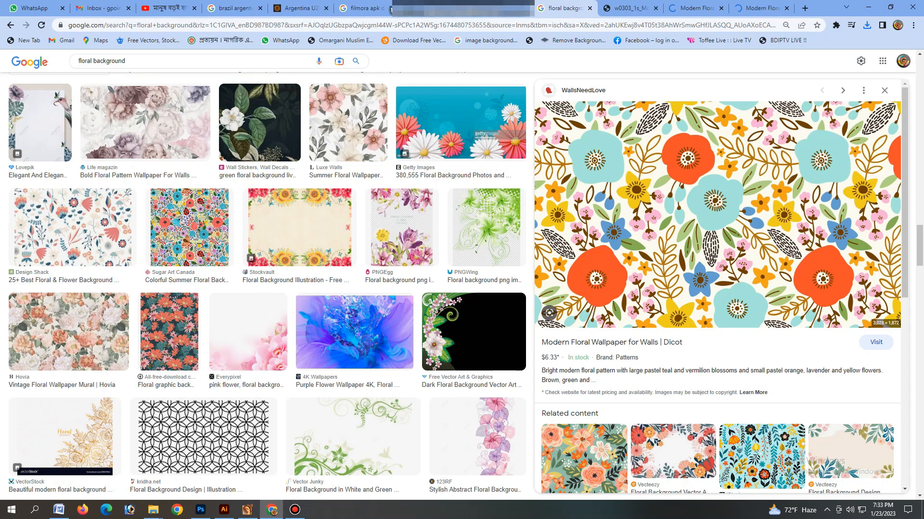
right_click(677, 287)
click(699, 295)
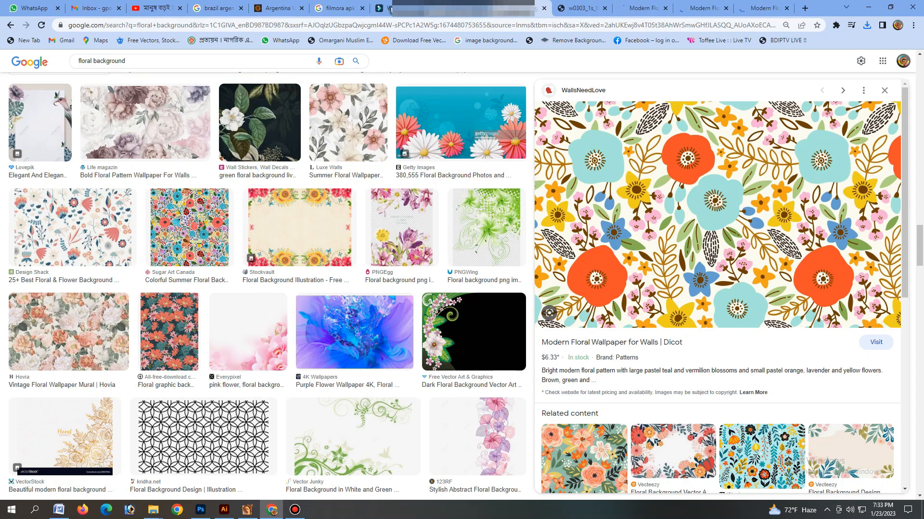
click(642, 8)
click(519, 9)
click(713, 216)
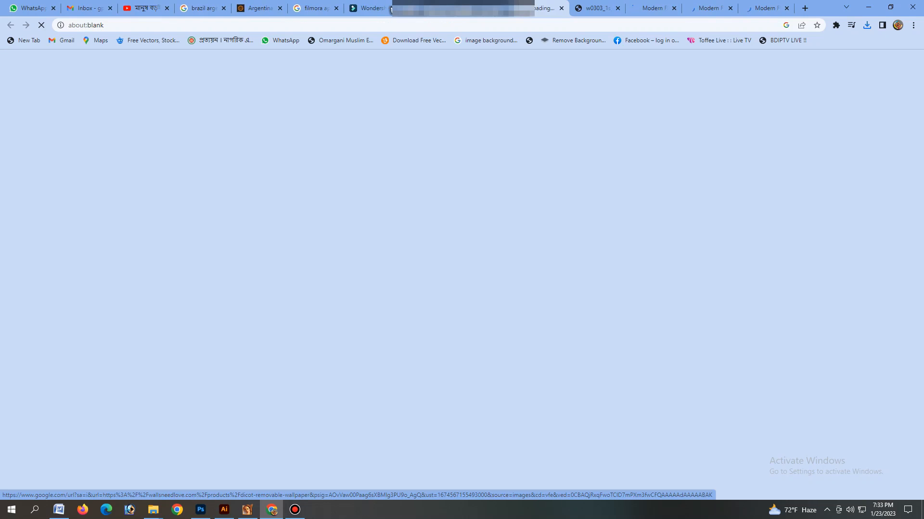
- Copy the Modern Floral Wallpaper image from the search preview and paste it into the greeting document in Illustrator
click(488, 8)
right_click(714, 216)
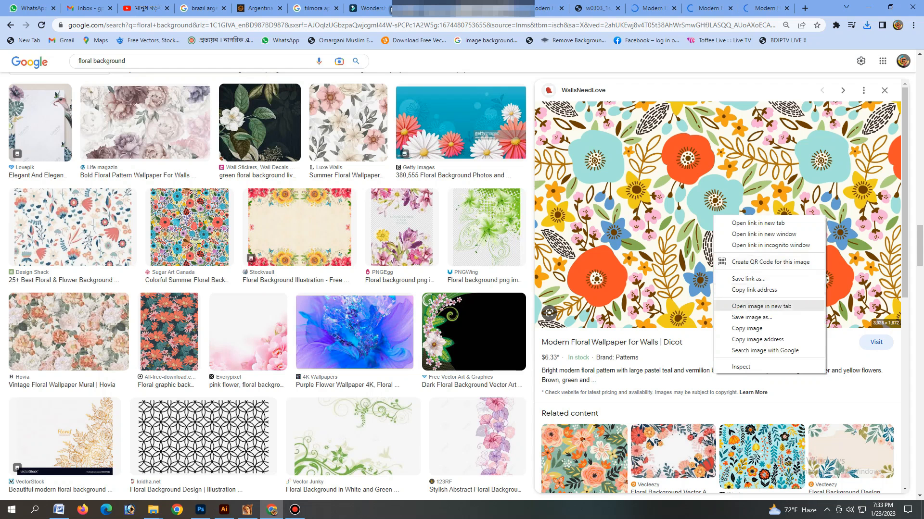
click(747, 329)
click(225, 510)
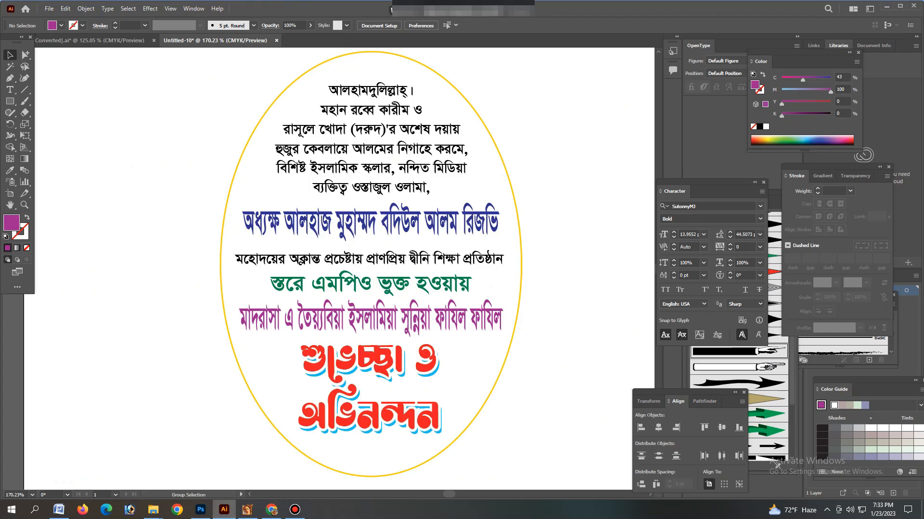
key(ctrl+v)
- Scale the pasted floral image down to about 690 × 427 pt, rotate it upright and position it over the greeting on the artboard
scroll(520, 170, down, 4)
key(Tab)
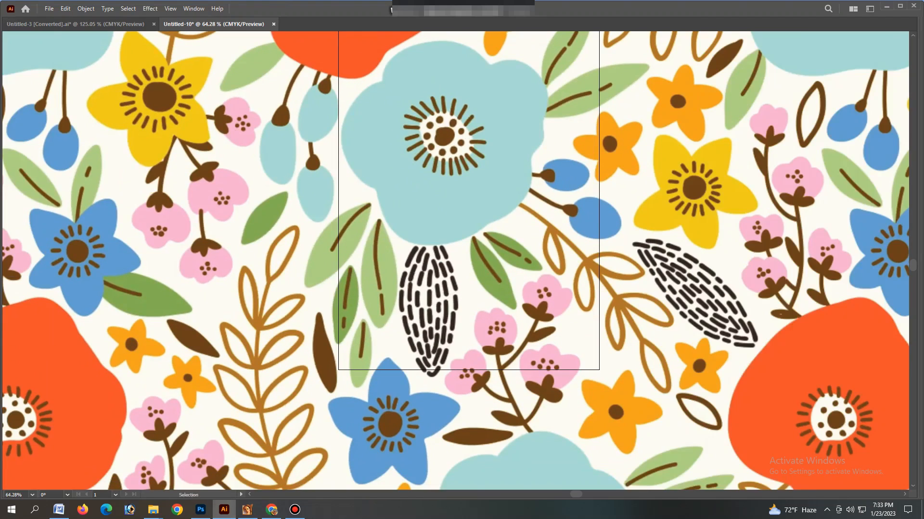
drag(767, 204, 645, 212)
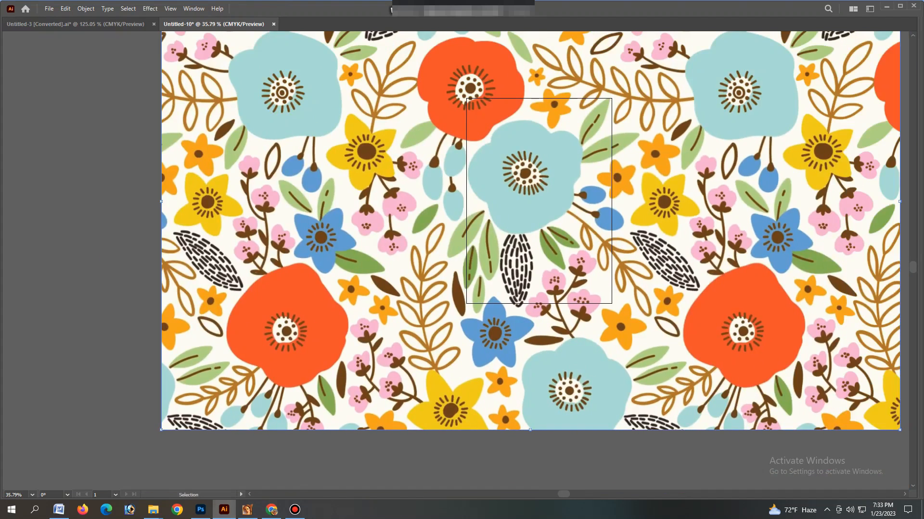
drag(899, 201, 539, 298)
key(Tab)
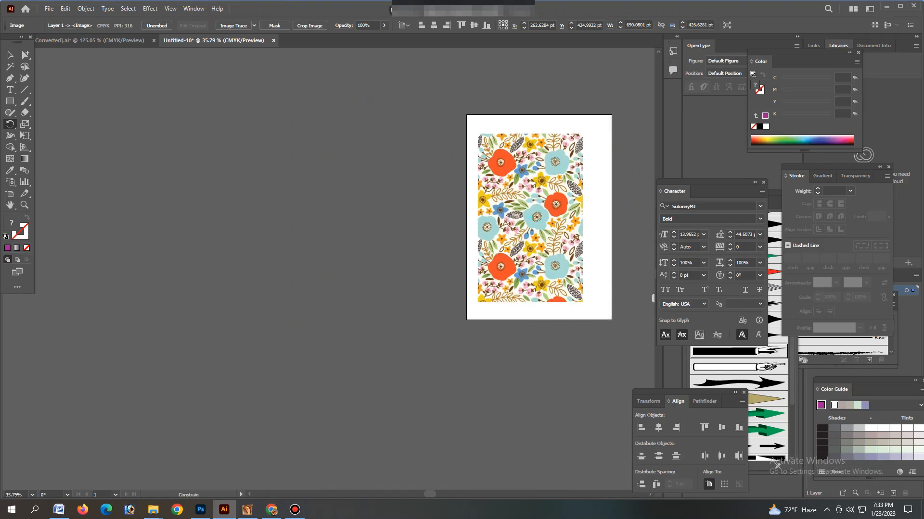
key(v)
scroll(513, 176, up, 6)
key(Tab)
drag(564, 236, 578, 236)
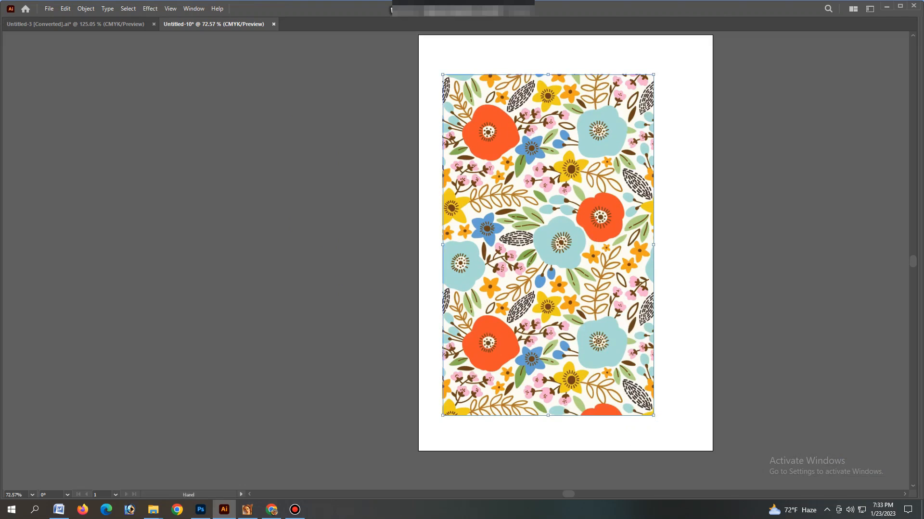
- Send the floral image behind the greeting text and scale it down so it still extends beyond the oval all around
key(ctrl+shift+bracketleft)
scroll(637, 207, left, 1)
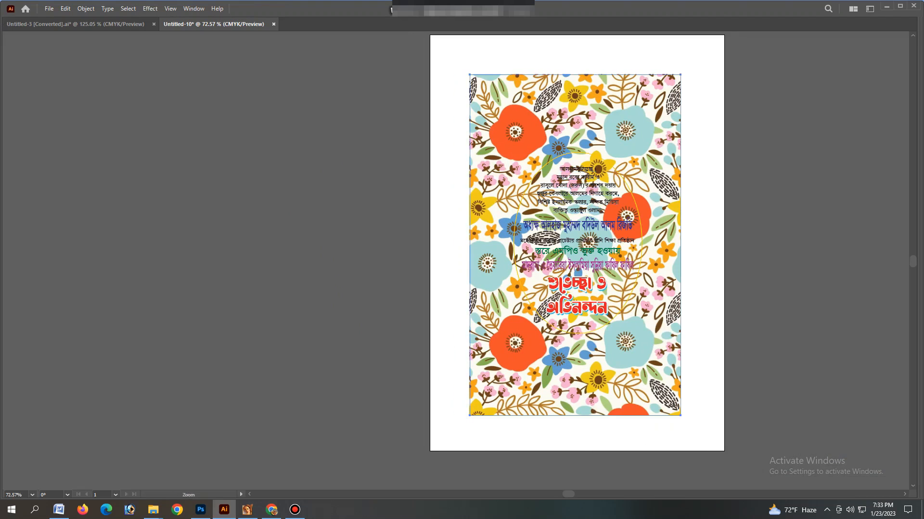
scroll(637, 207, up, 4)
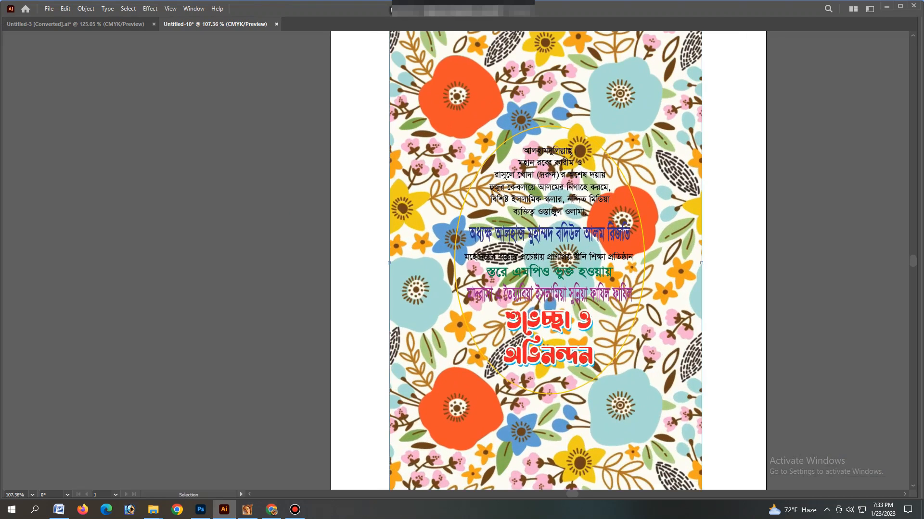
drag(701, 263, 678, 275)
- Create a slightly larger concentric copy of the oval with a second outline inside it and combine the two into a compound path
drag(657, 222, 650, 229)
key(ctrl+8)
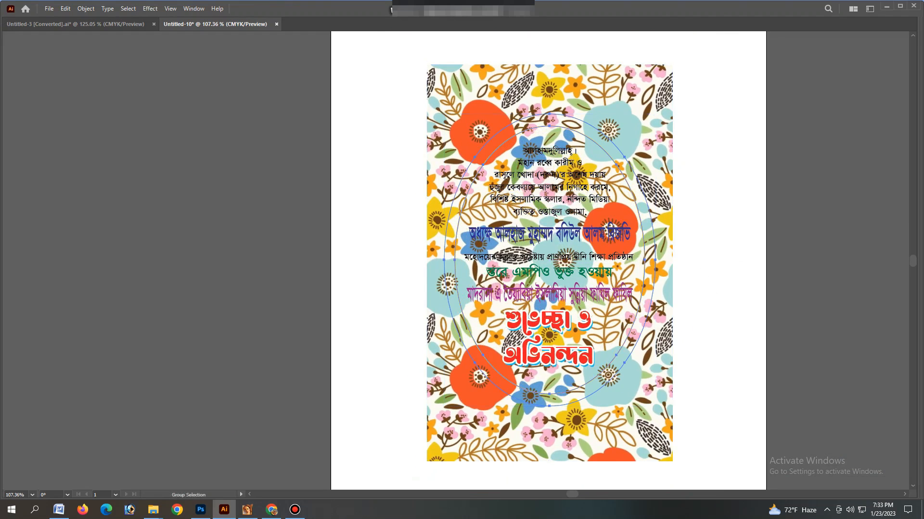
key(ctrl+8)
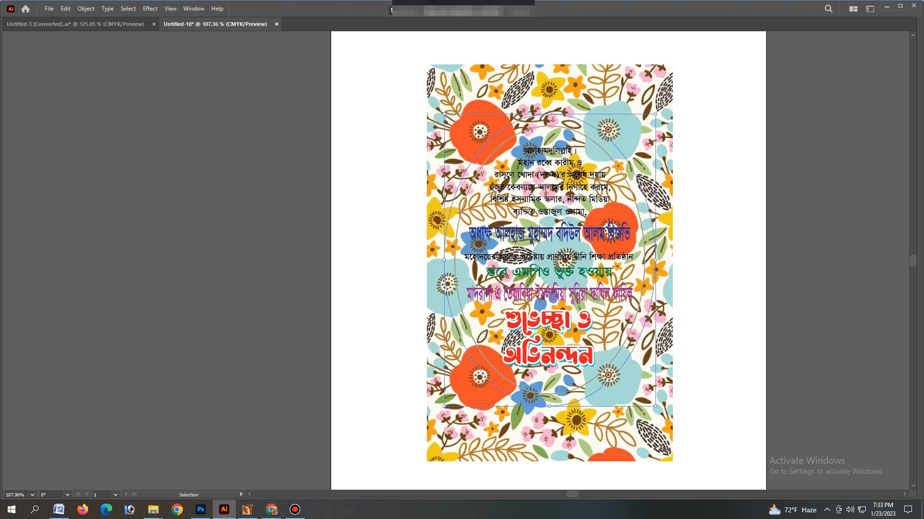
- Clip the floral image with the compound oval path to form a floral ring around the greeting
key(a)
click(617, 355)
shift+click(624, 364)
shift+click(644, 380)
key(ctrl+7)
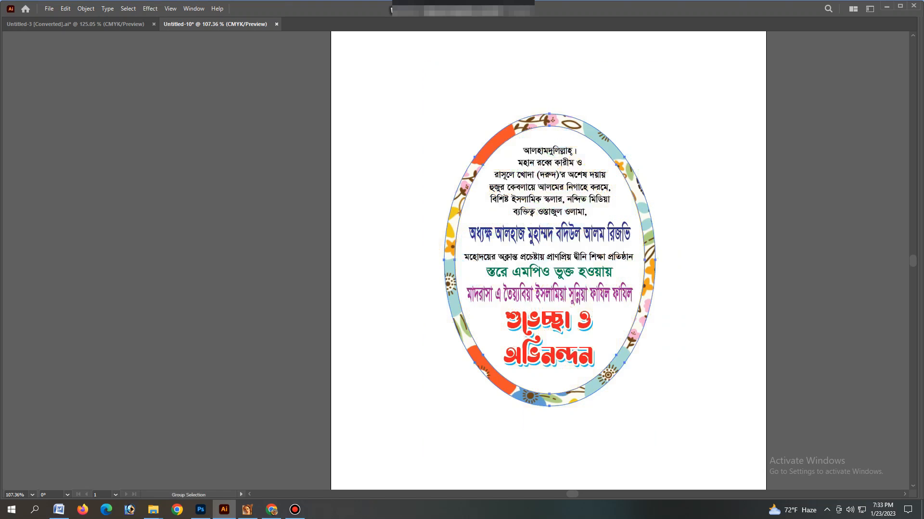
click(687, 322)
- Move the upper black text block and the blue name line slightly up inside the oval
drag(633, 320, 656, 321)
key(Tab)
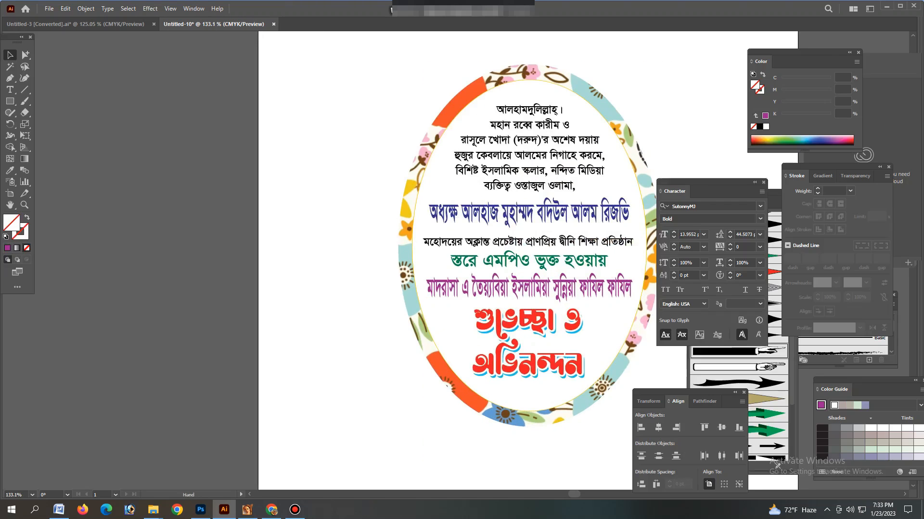
key(Tab)
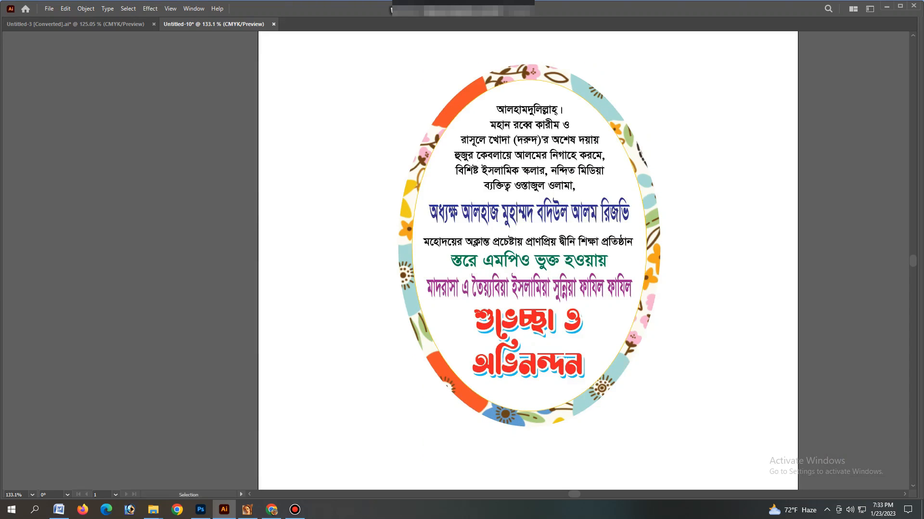
drag(680, 219, 703, 243)
drag(518, 172, 518, 167)
- Widen the blue name line to about the width of the black line below it and nudge the lines up to even the spacing
drag(530, 241, 603, 241)
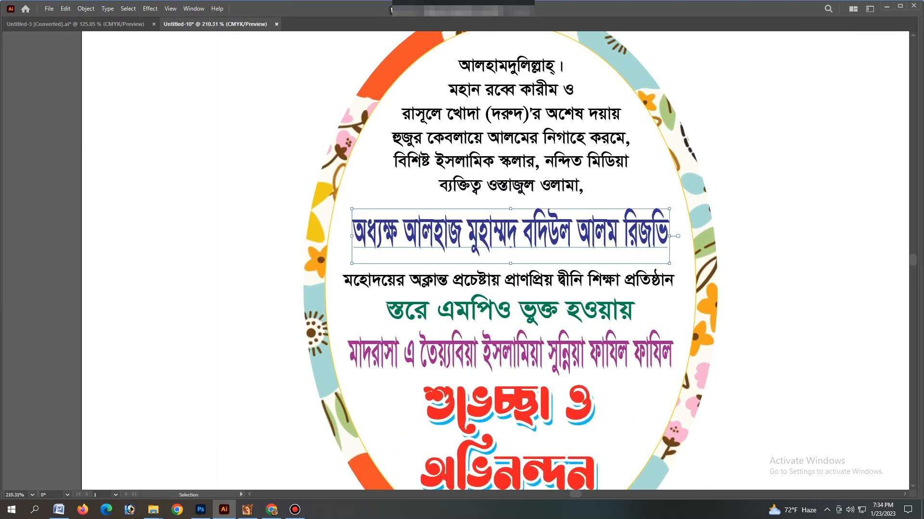
drag(669, 236, 625, 241)
drag(590, 276, 590, 272)
drag(568, 318, 567, 314)
drag(566, 362, 566, 359)
scroll(504, 134, down, 2)
drag(549, 214, 549, 211)
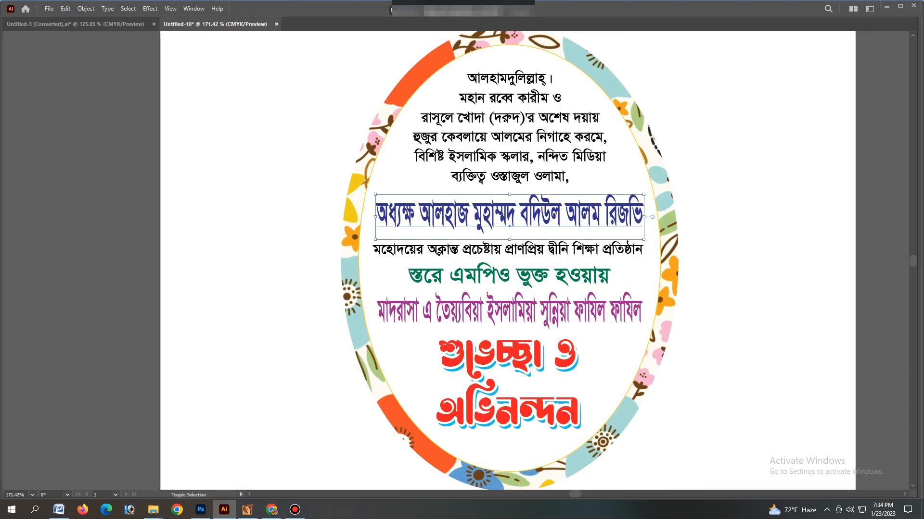
- Recolour the blue name line to a white fill with a 3 pt white stroke and rounded joins
key(Tab)
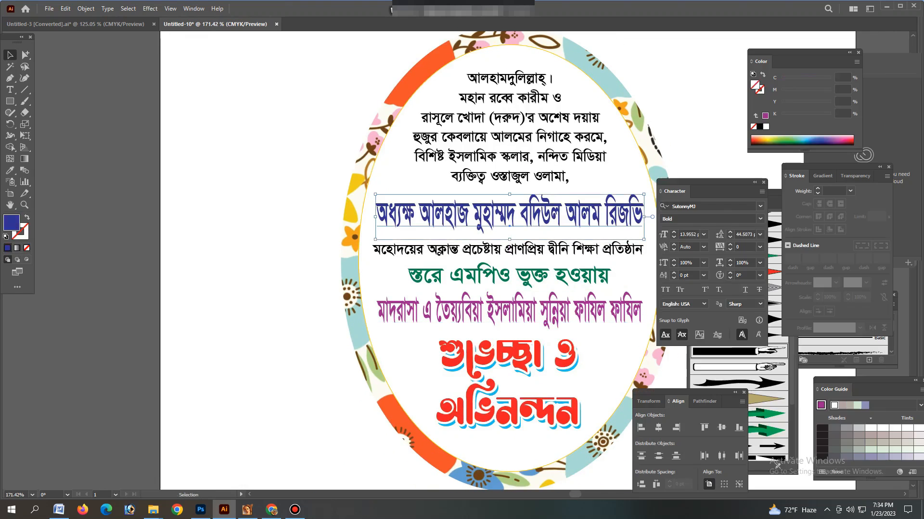
click(766, 126)
key(d)
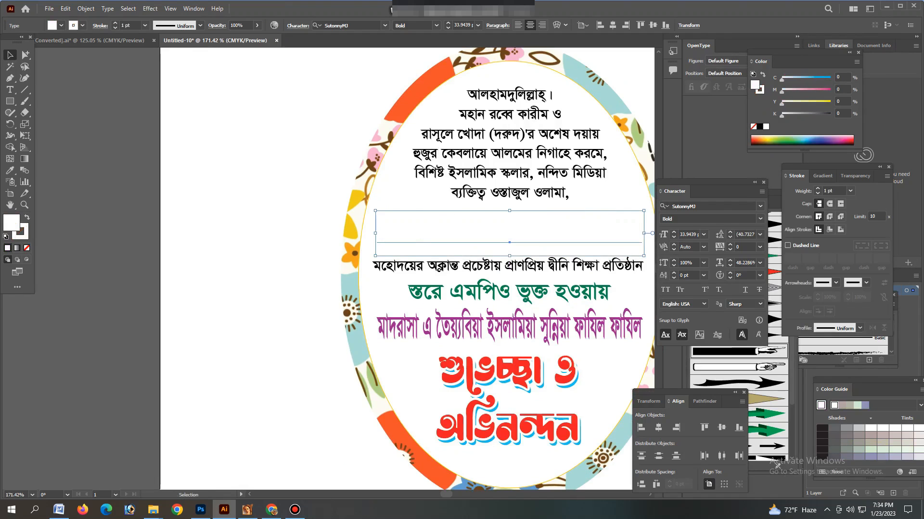
- Apply a drop shadow to the white name line and paste the blue name text exactly in front of it
click(150, 8)
mouse_move(193, 109)
click(284, 118)
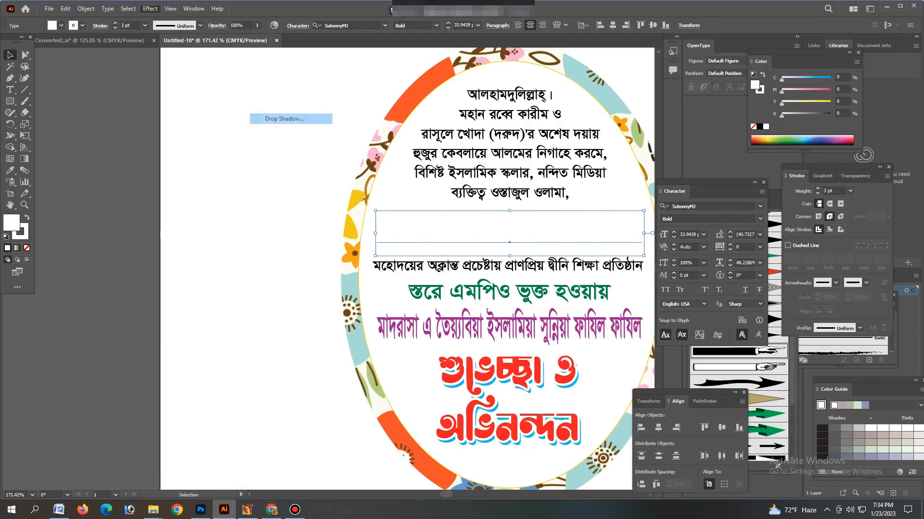
click(694, 201)
key(ctrl+shift+a)
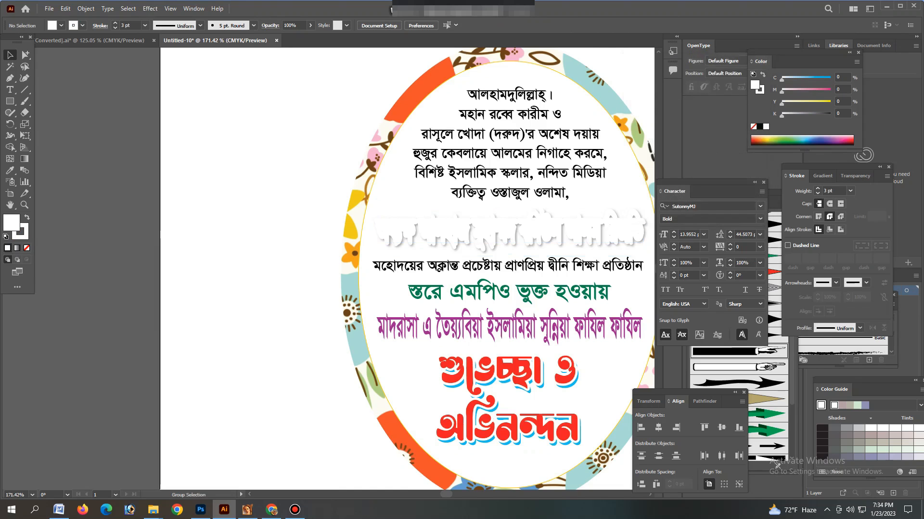
key(ctrl+f)
key(ctrl+shift+a)
- Turn the purple madrasa line 100% black with a 1 pt black stroke as backing and paste the purple text in front
click(509, 328)
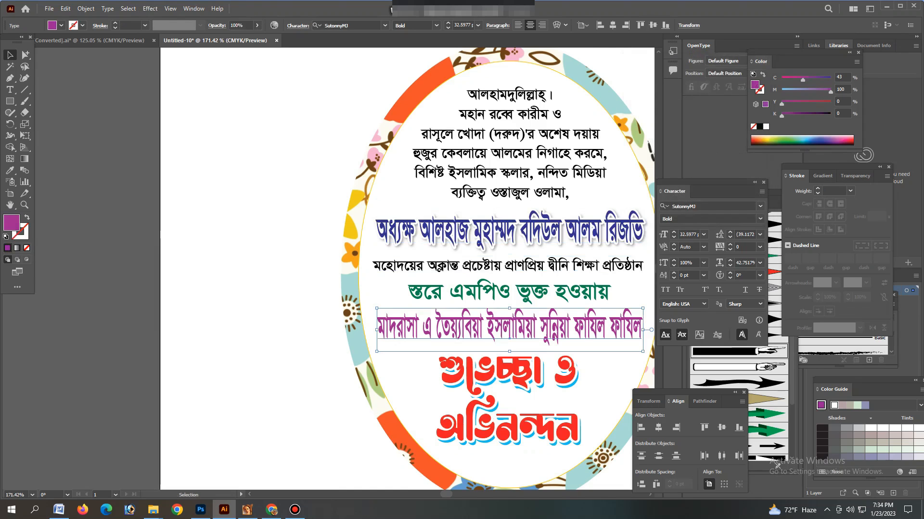
drag(830, 91, 780, 80)
drag(782, 116, 831, 116)
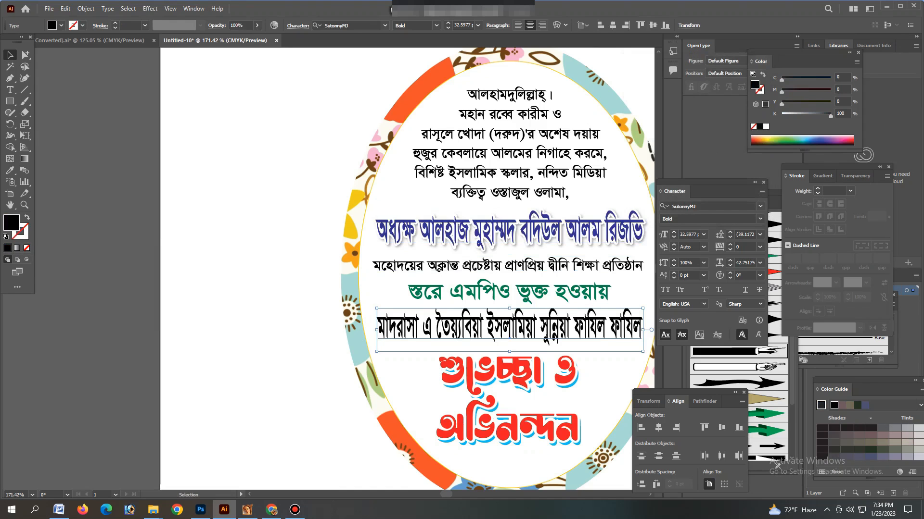
click(817, 189)
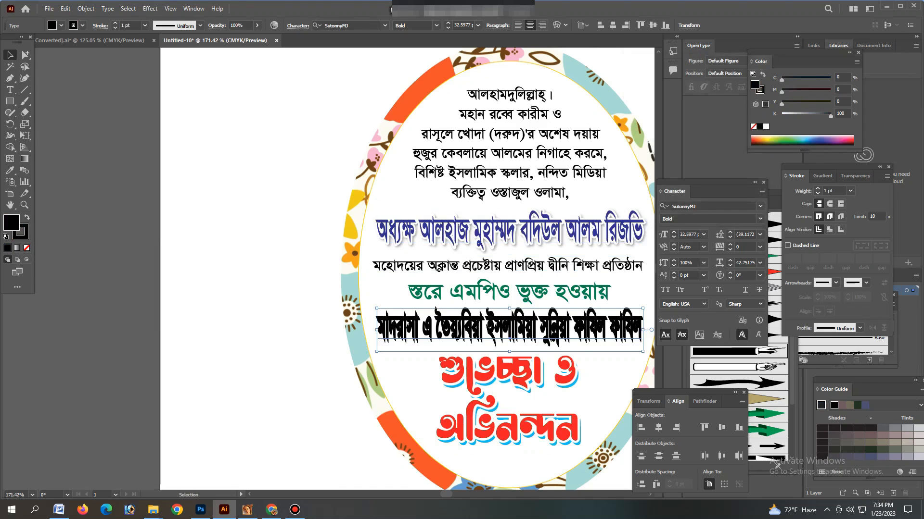
key(ctrl+f)
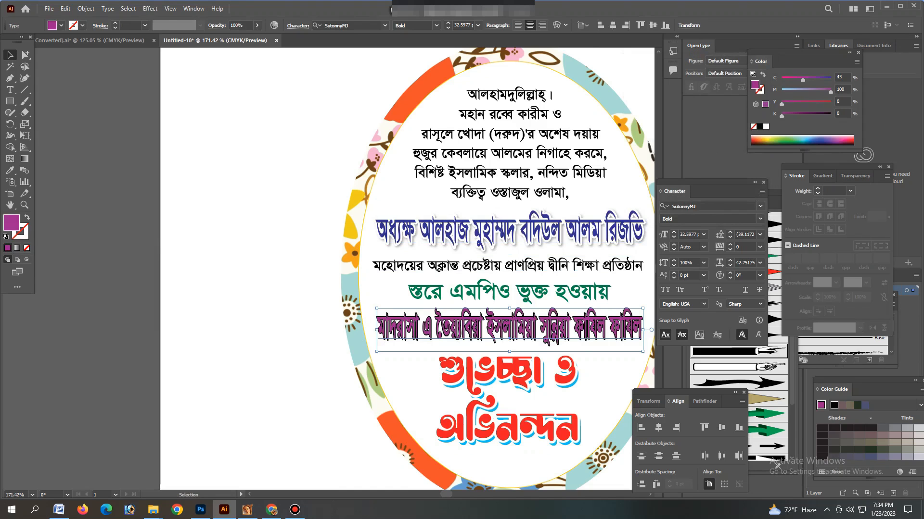
- Give the purple line's top copy a white fill and 2 pt white rounded stroke, and paste the purple text in front
key(d)
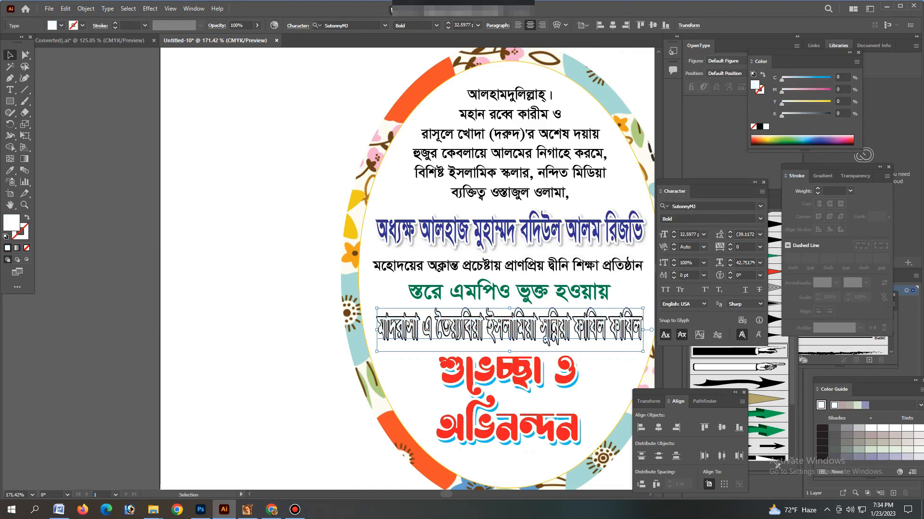
click(829, 217)
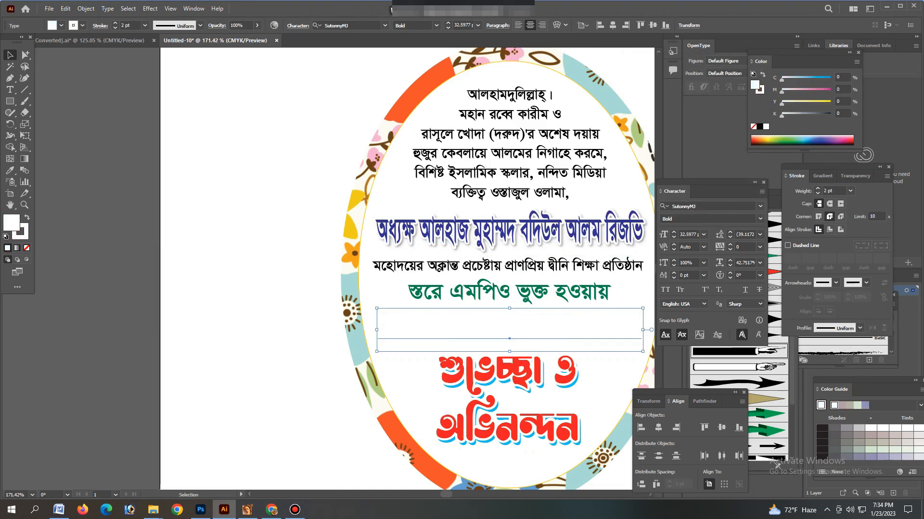
key(ctrl+f)
- Shift the purple text and its white outline slightly up so the black backing forms a shadow beneath
key(ctrl+3)
click(509, 330)
key(ctrl+3)
key(ctrl+alt+3)
drag(508, 338, 508, 335)
drag(570, 322, 572, 323)
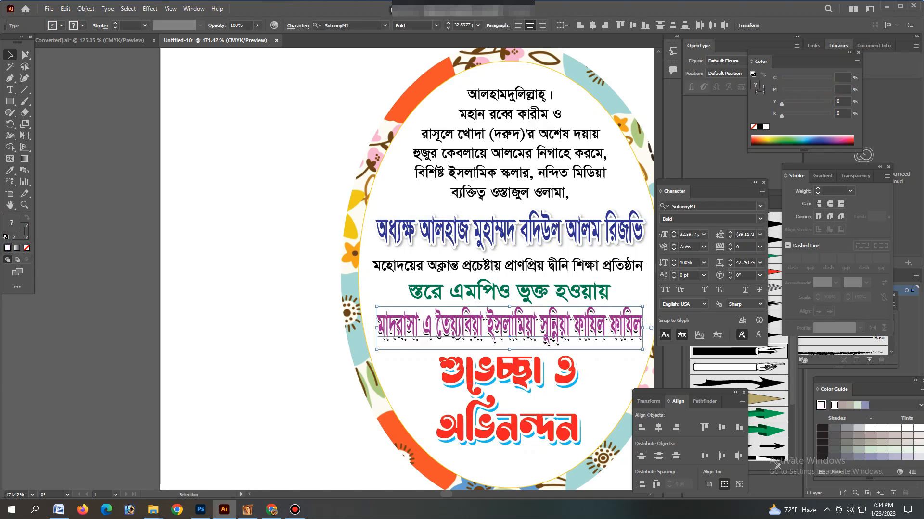
key(ctrl+shift+a)
click(571, 324)
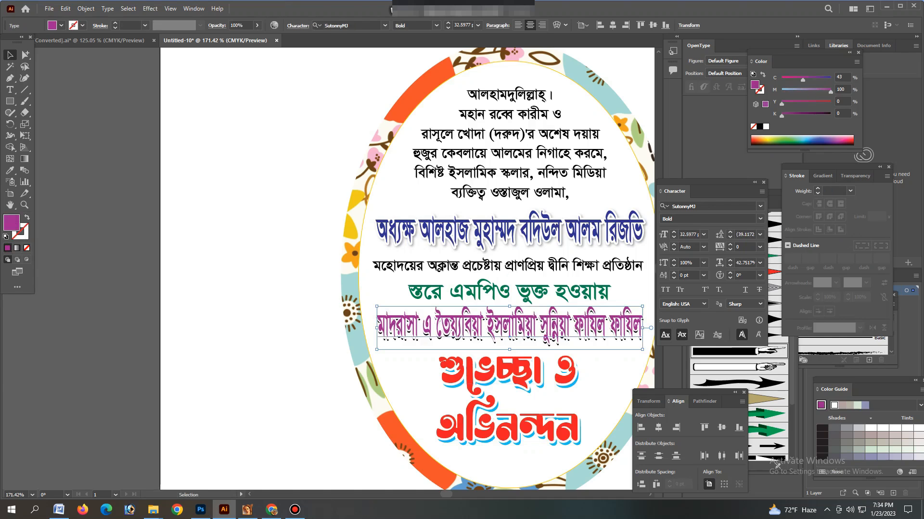
key(ctrl+shift+a)
- Open the Logo file from the Tayabia folder on New Volume (D:)
key(Tab)
key(ctrl+o)
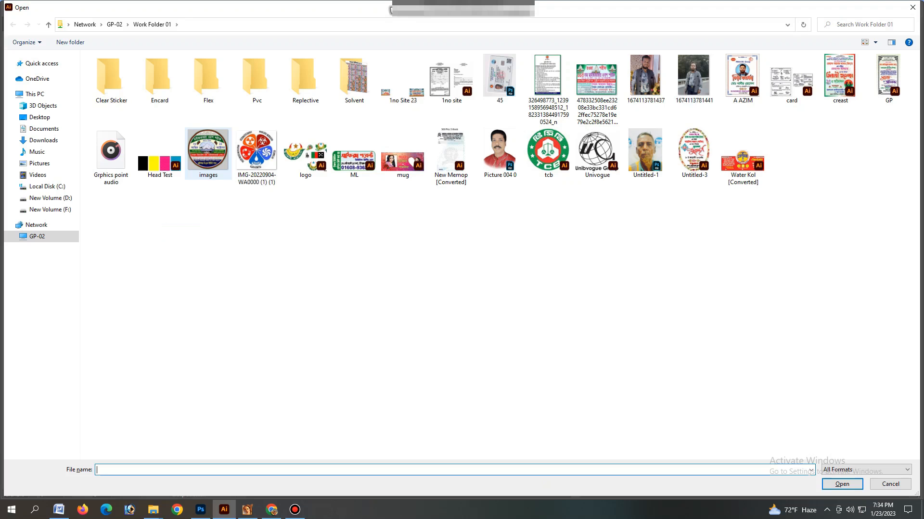
click(50, 209)
click(50, 198)
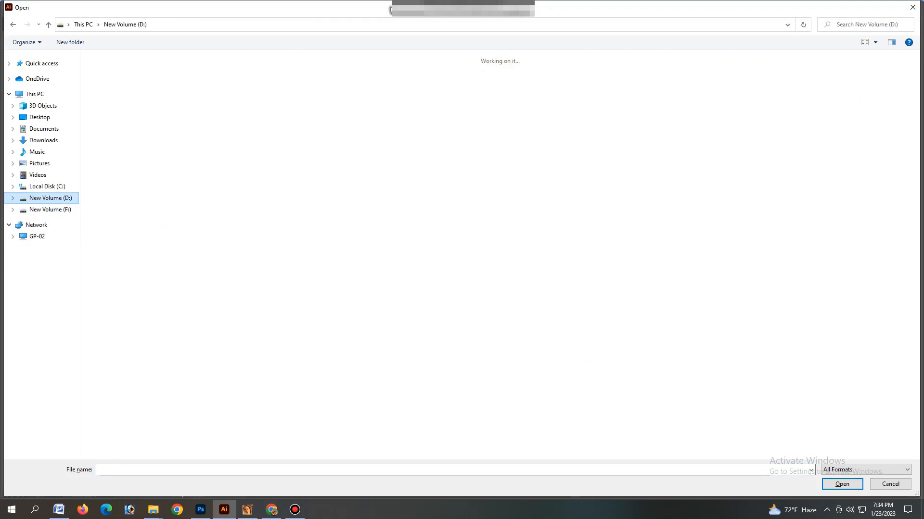
key(t)
key(t)
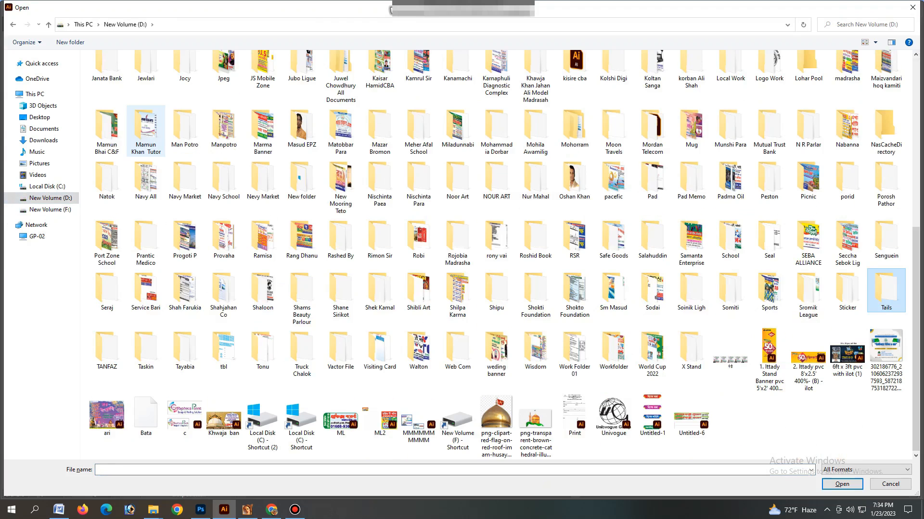
key(t)
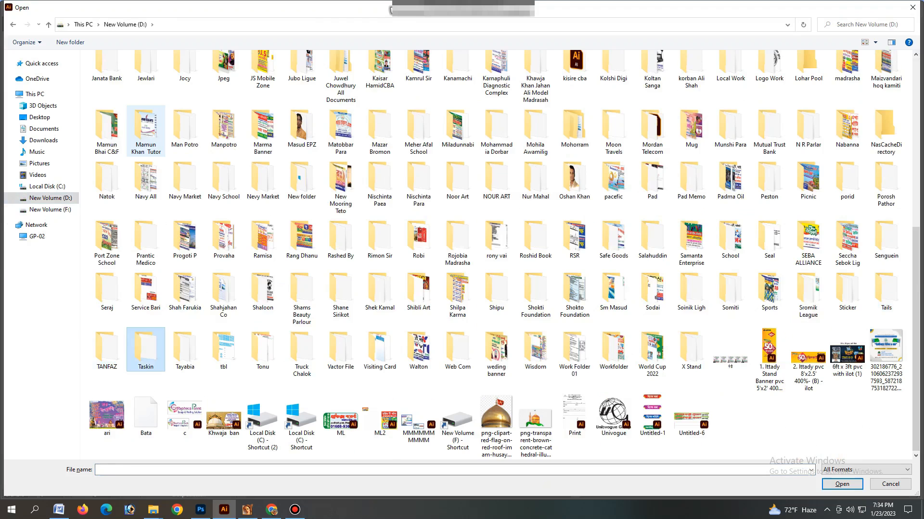
key(t)
key(Return)
key(l)
key(Return)
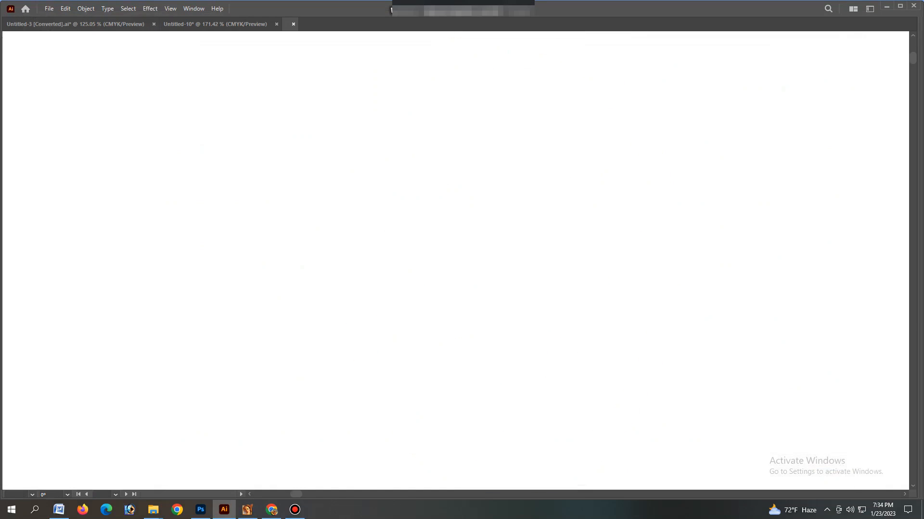
- Cut all the artwork out of the Logo document
key(ctrl+a)
key(ctrl+x)
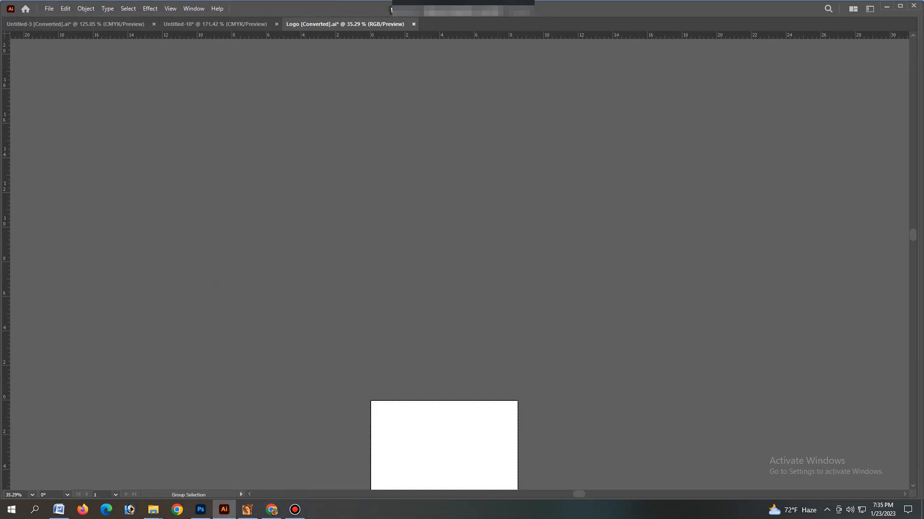